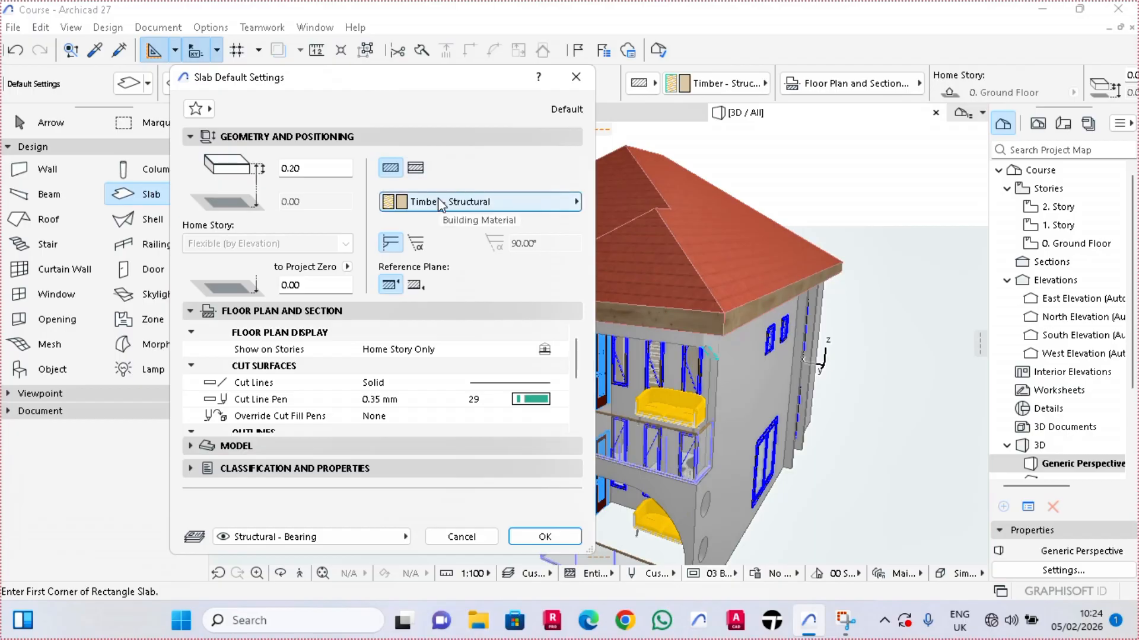
# - Set the slab defaults to the Reinforced Concrete - Prefab building material and cut line pen 18
pyautogui.click(439, 203)
pyautogui.moveTo(733, 398)
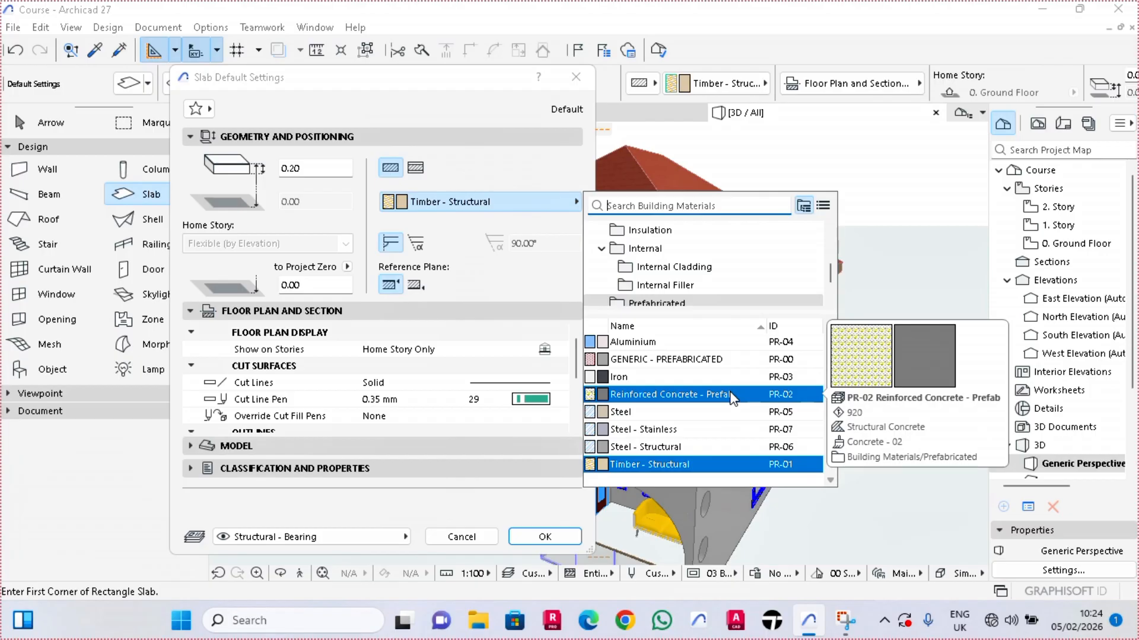
pyautogui.click(732, 396)
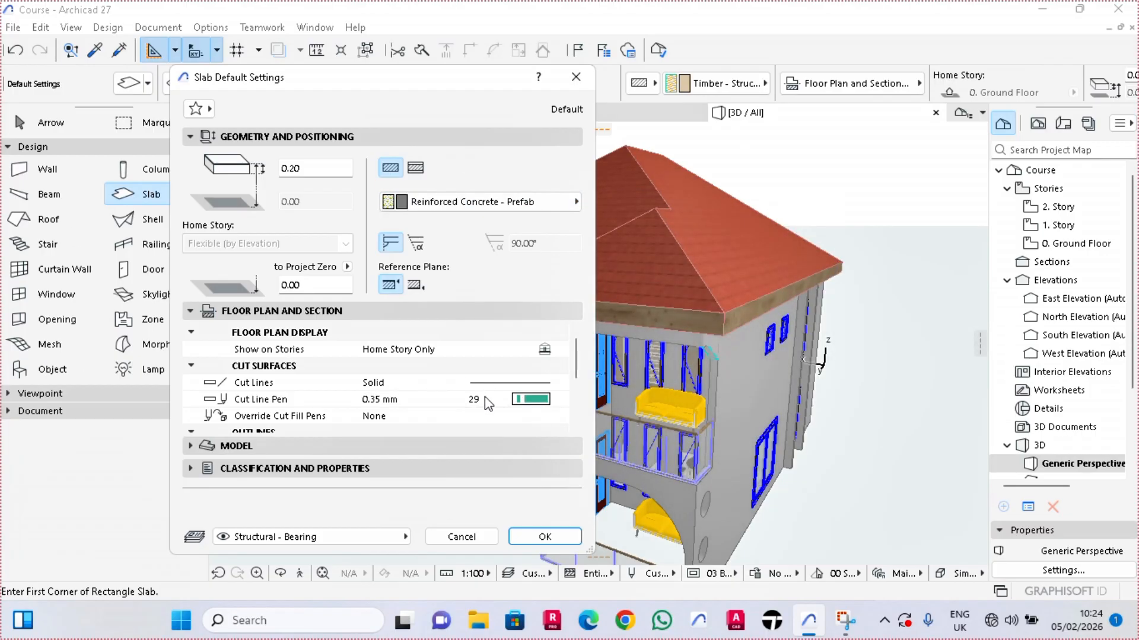
pyautogui.click(516, 398)
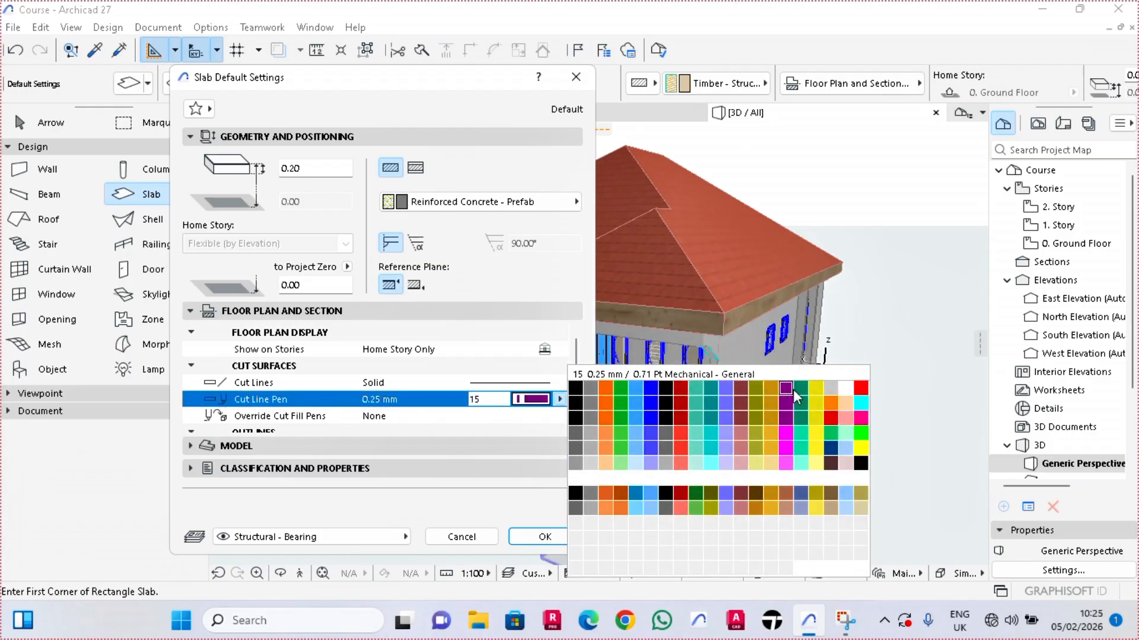
pyautogui.click(829, 388)
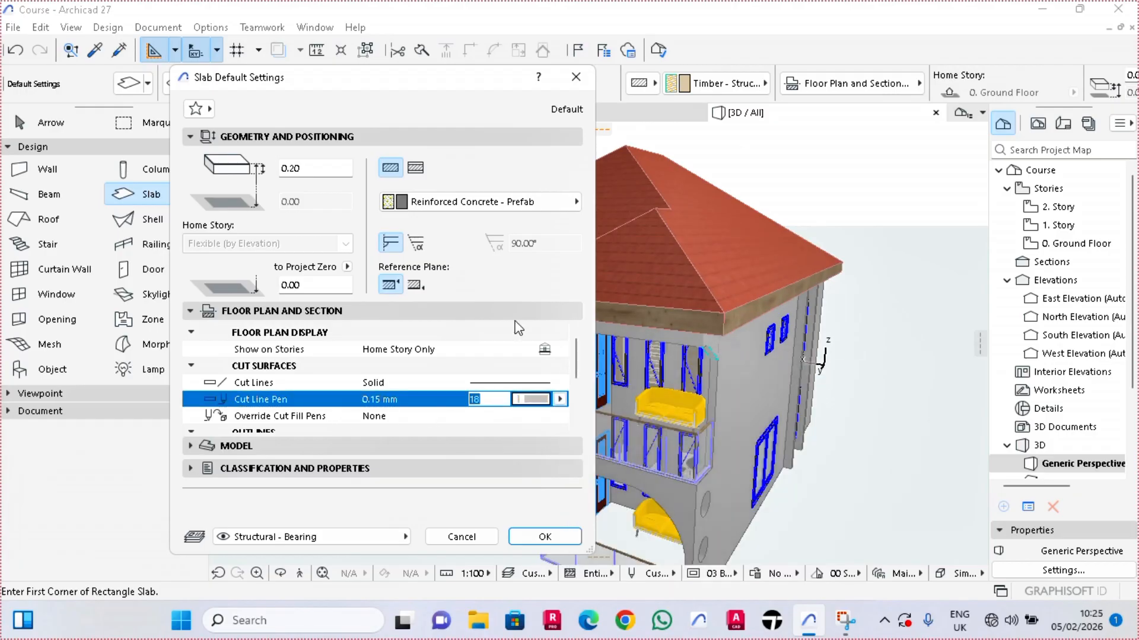
# - Enable the surface overrides for the top, edge and bottom of the default slab
pyautogui.click(304, 445)
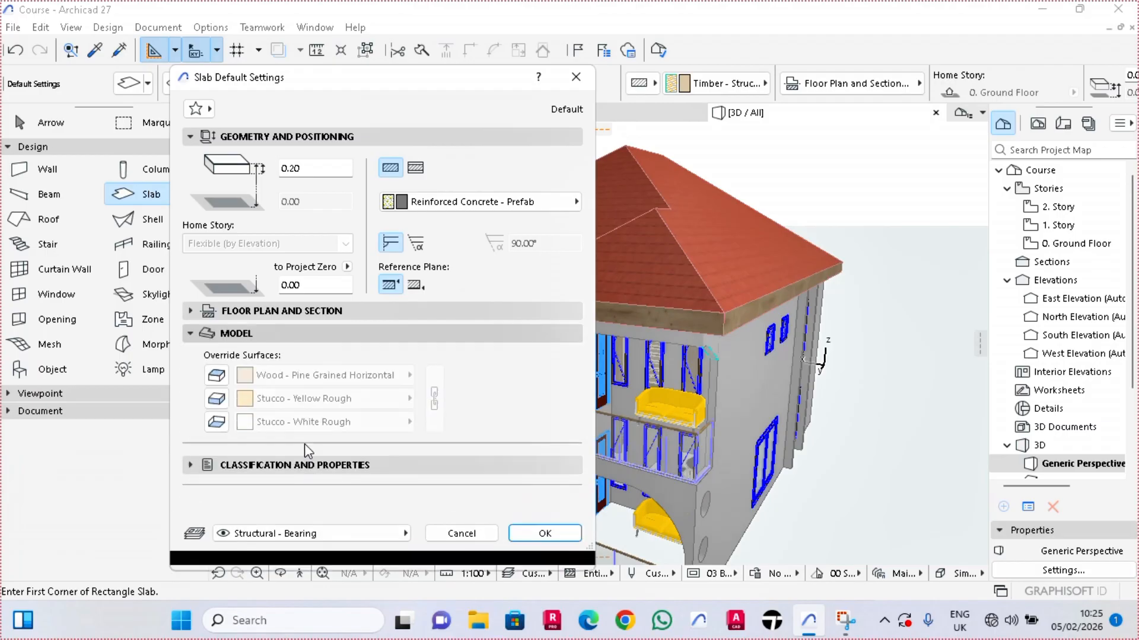
pyautogui.click(224, 380)
pyautogui.click(218, 400)
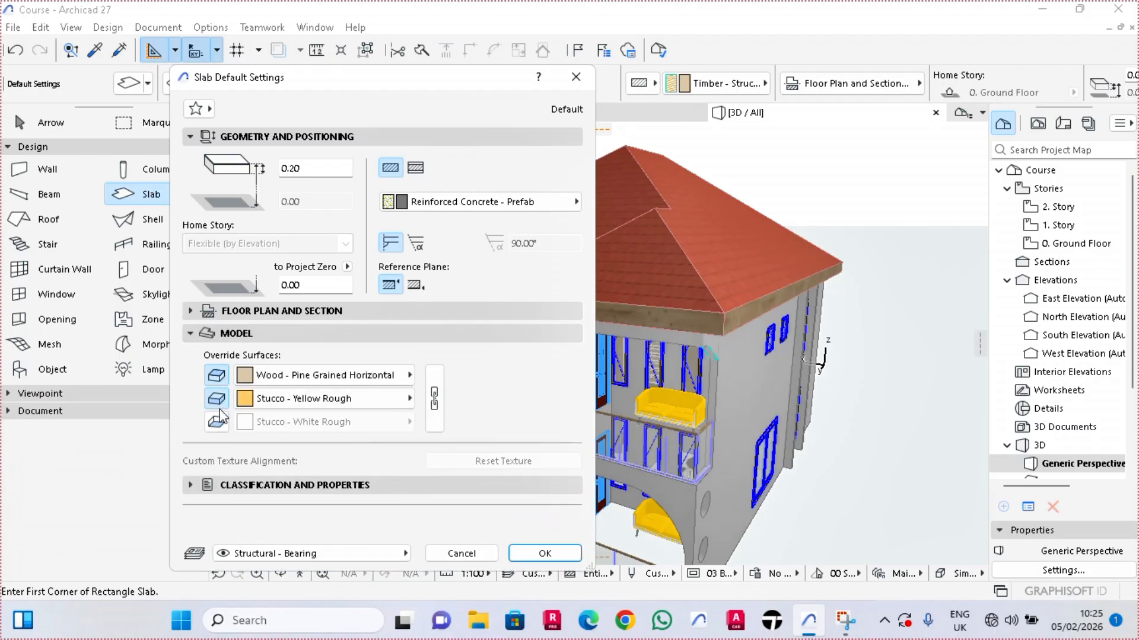
pyautogui.click(218, 406)
pyautogui.click(217, 422)
pyautogui.click(217, 398)
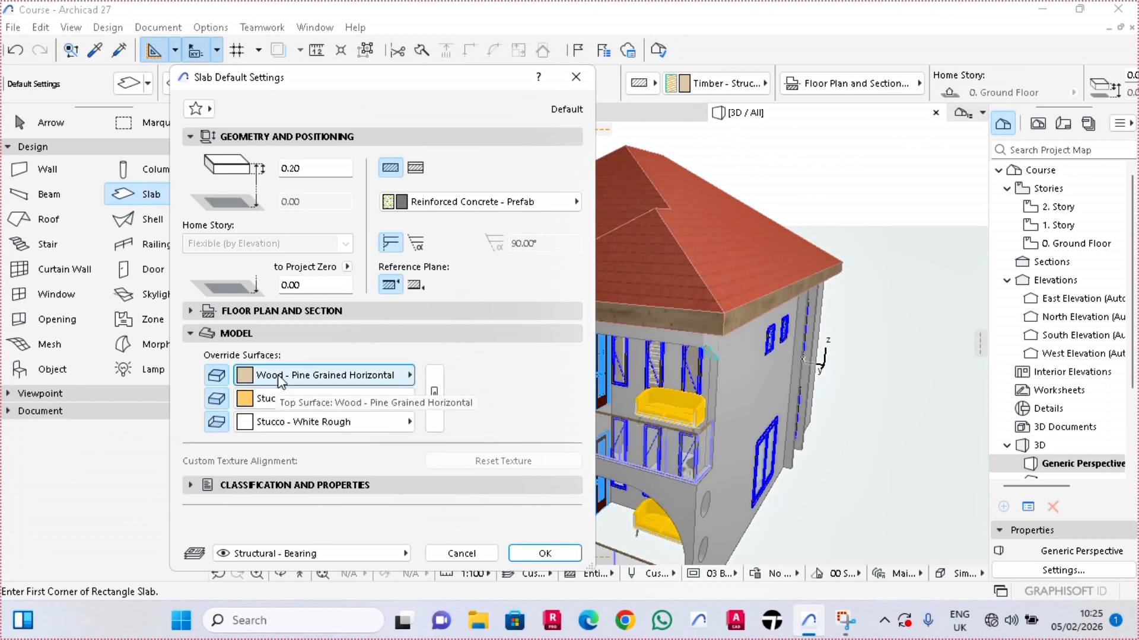
# - Override the slab surfaces with Tiles - Mosaic Blue on top, Paint - Light Gray on the edges and Stucco - White Fine underneath
pyautogui.click(281, 378)
pyautogui.click(481, 380)
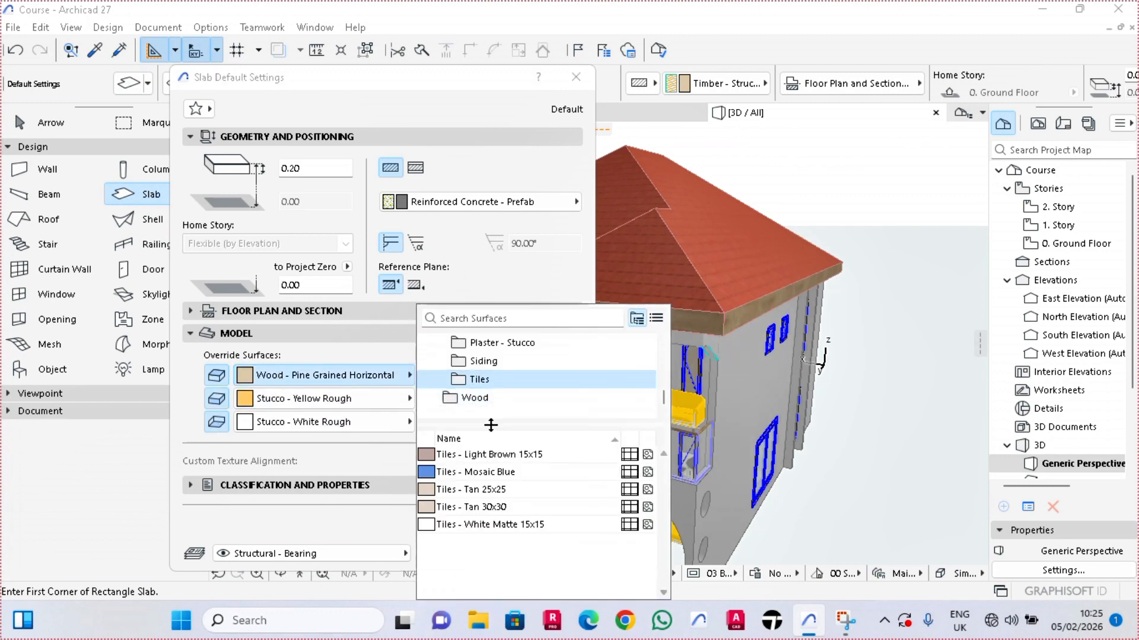
pyautogui.click(490, 472)
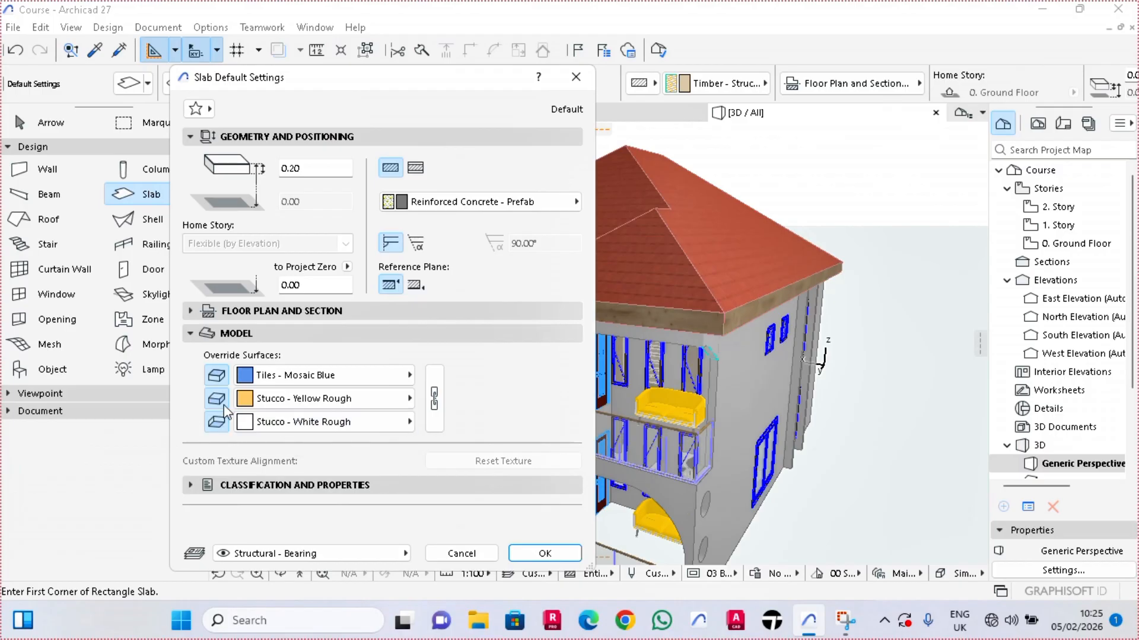
pyautogui.click(279, 422)
pyautogui.click(460, 489)
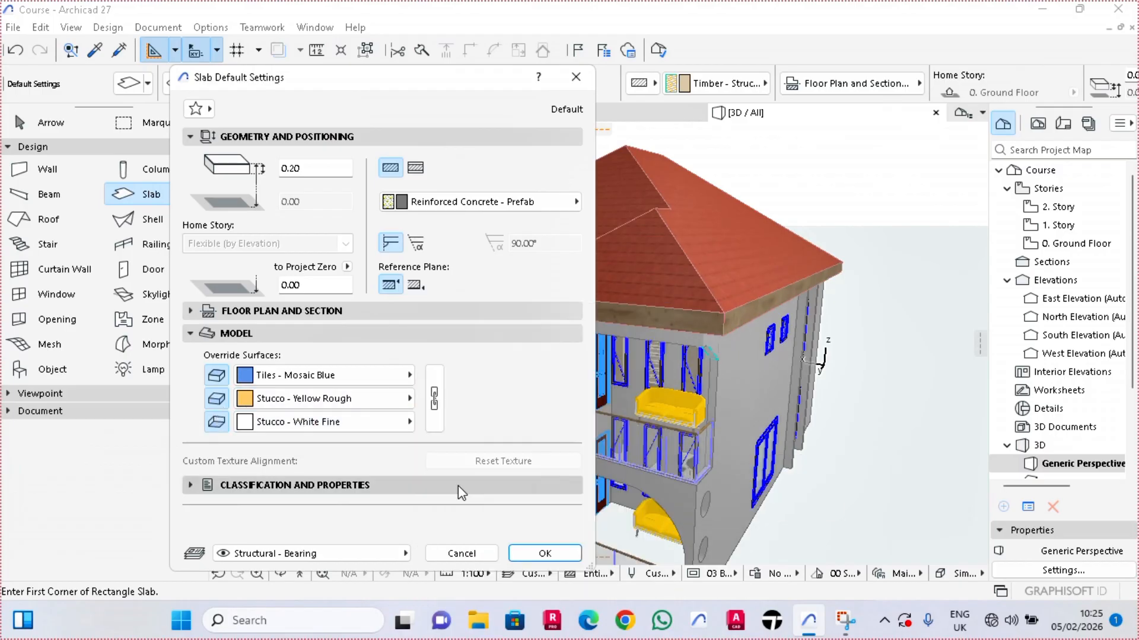
pyautogui.click(258, 403)
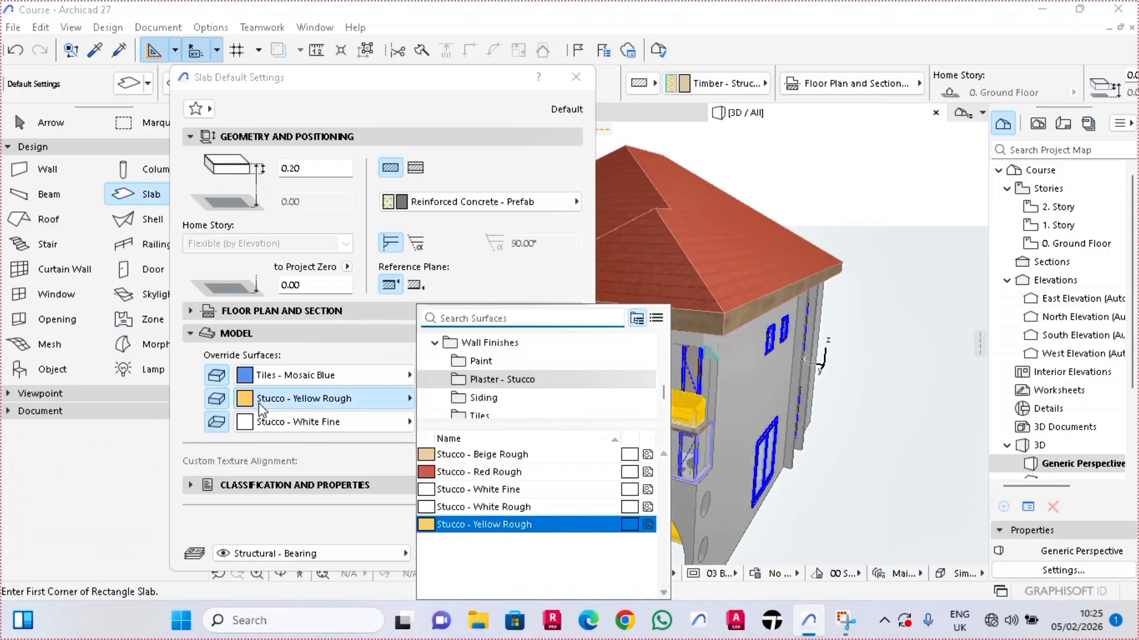
pyautogui.click(506, 363)
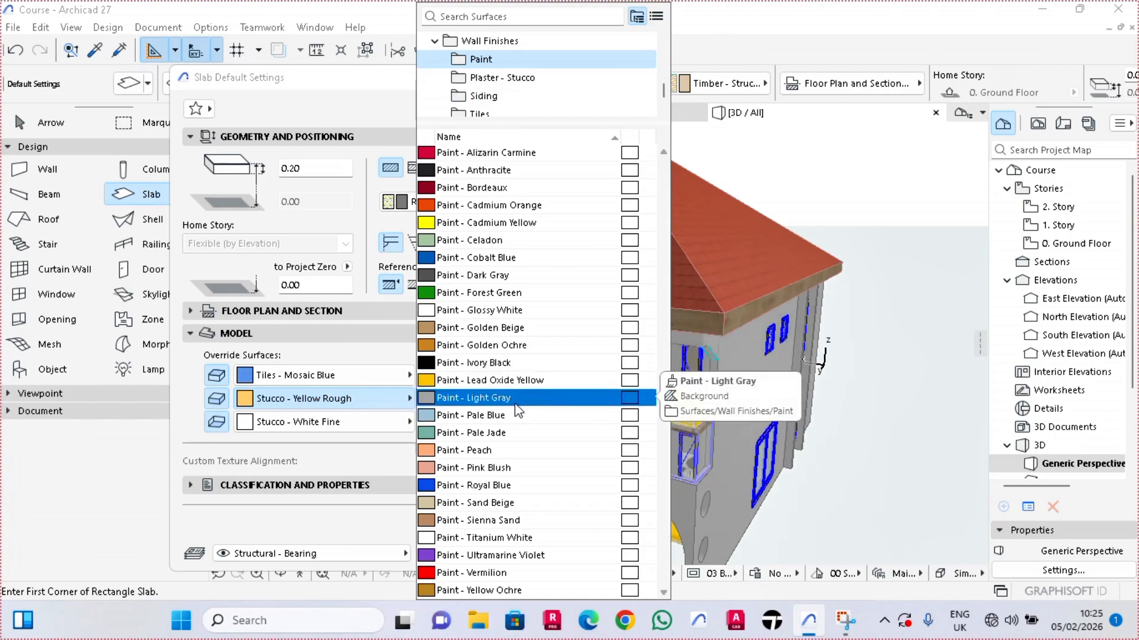
pyautogui.click(481, 398)
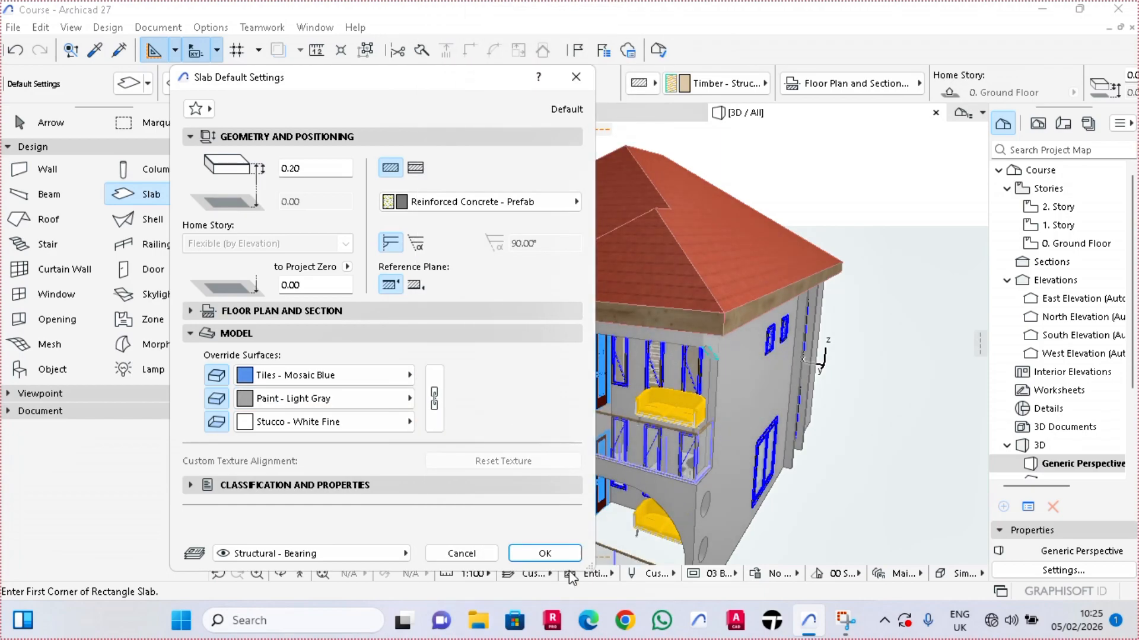
pyautogui.click(545, 553)
# - On 1. Story, draw a rectangular slab over the whole plan, from the large balcony's outer corner to the diagonally opposite corner beyond the bedroom
pyautogui.click(308, 115)
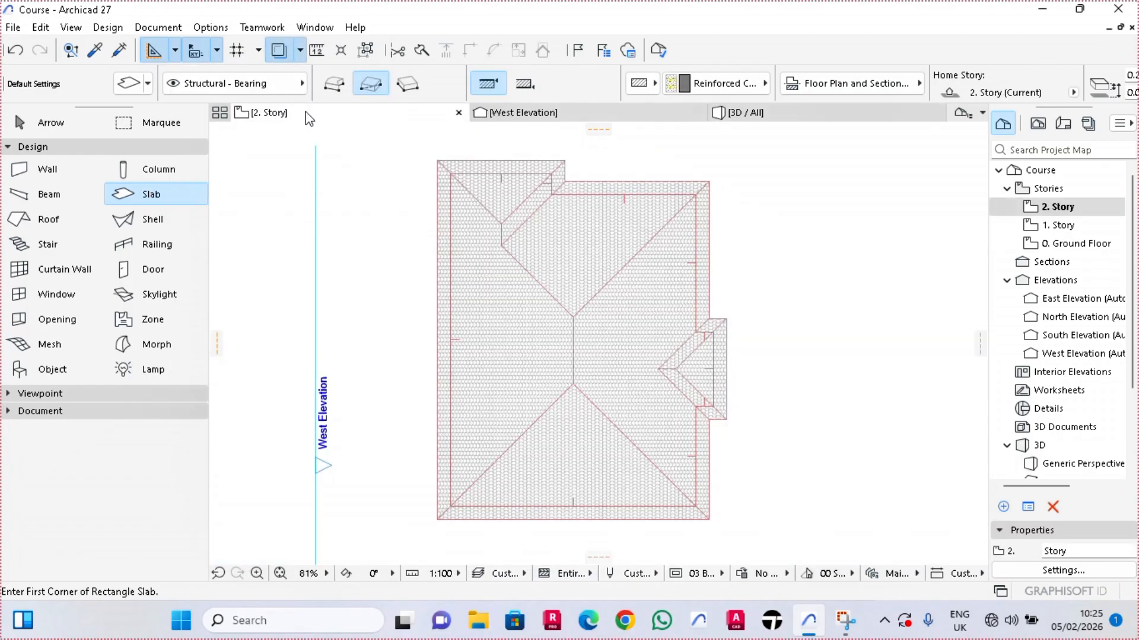
pyautogui.rightClick(308, 118)
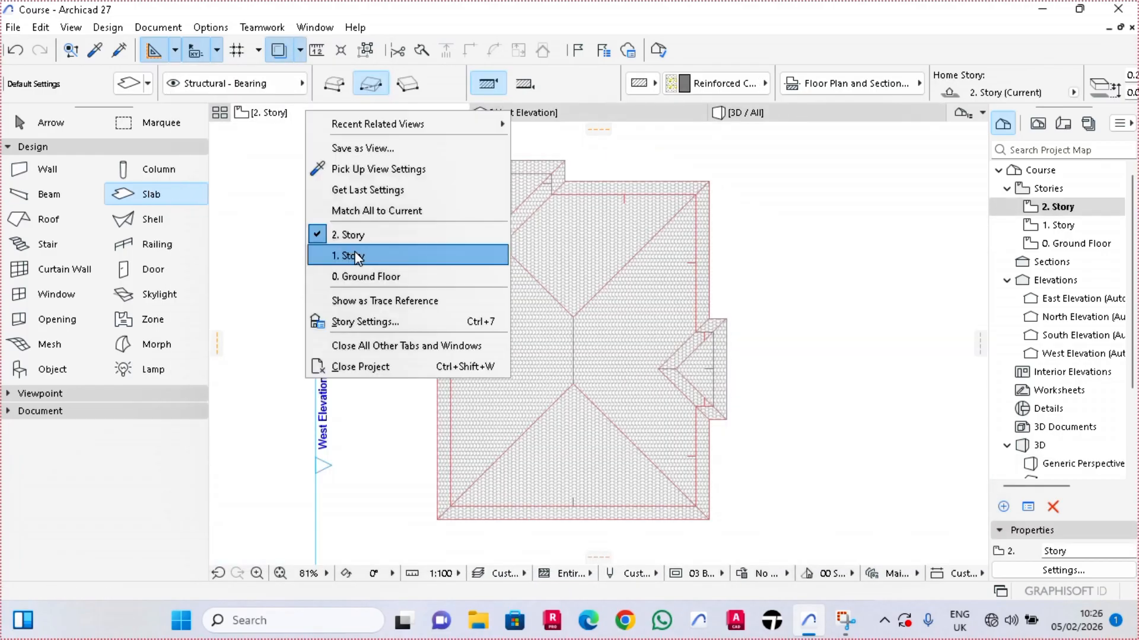
pyautogui.click(357, 254)
pyautogui.scroll(7, 466, 169)
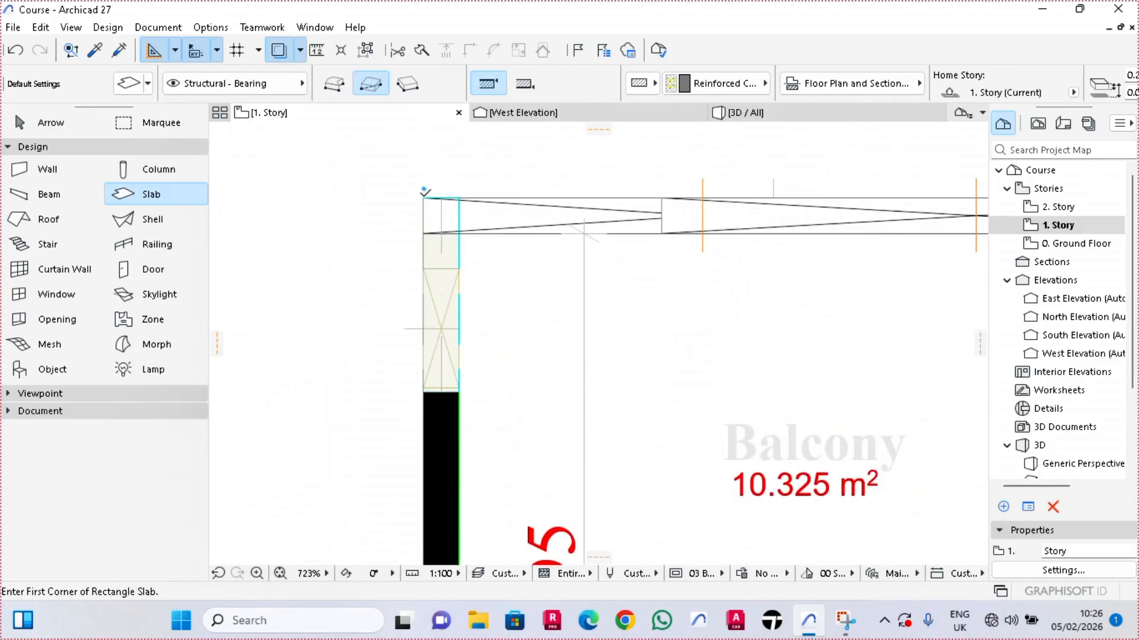
pyautogui.click(425, 197)
pyautogui.scroll(-7, 426, 198)
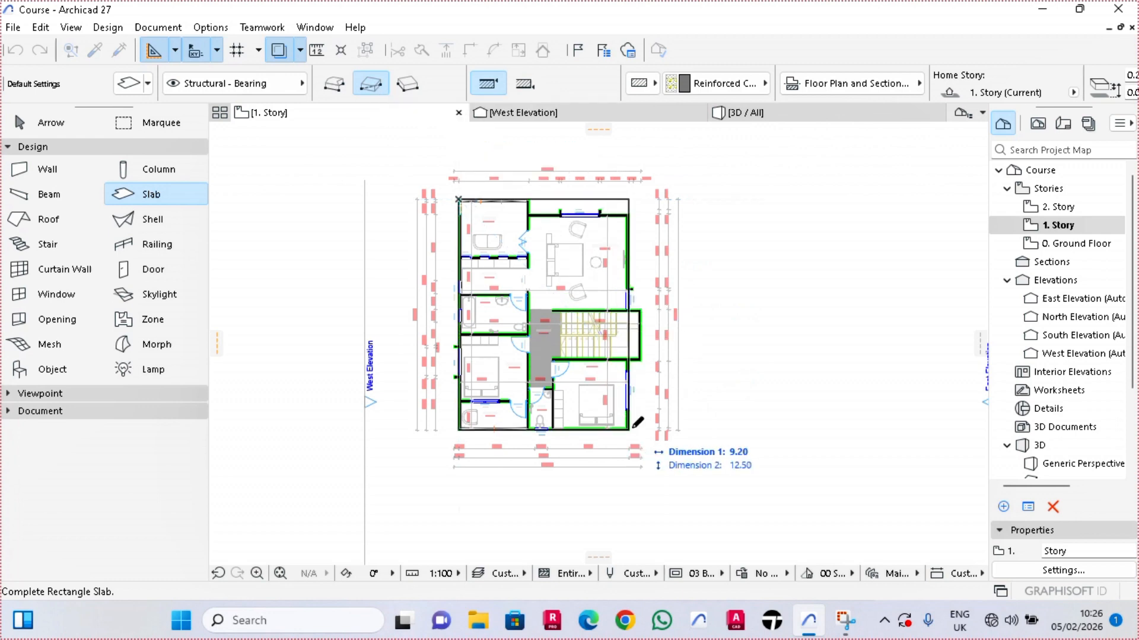
pyautogui.scroll(4, 634, 422)
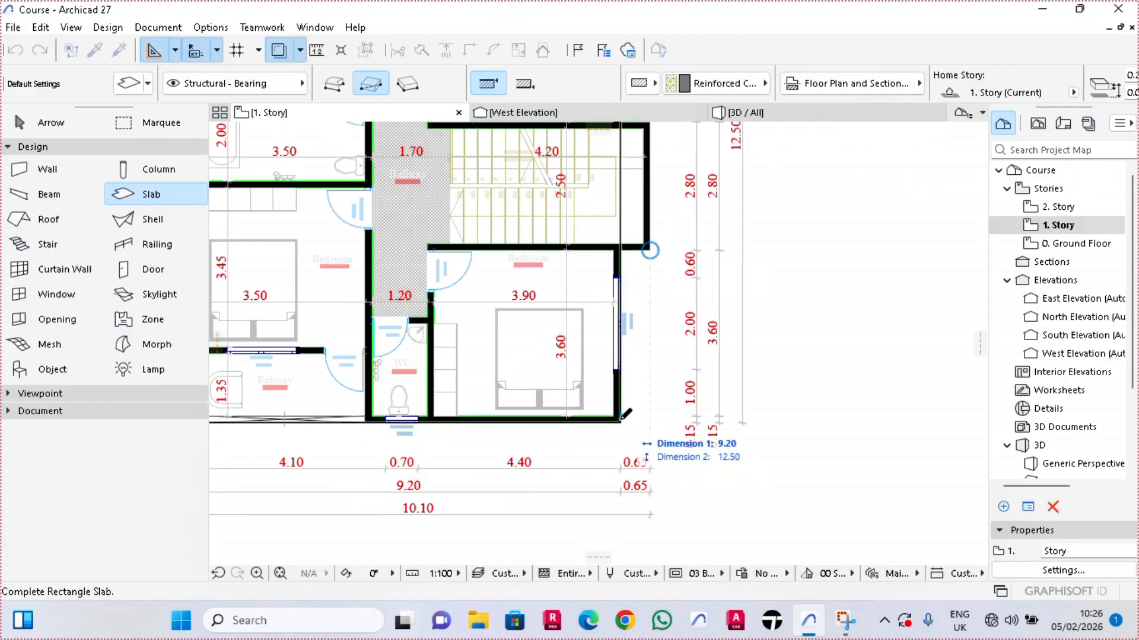
pyautogui.click(649, 418)
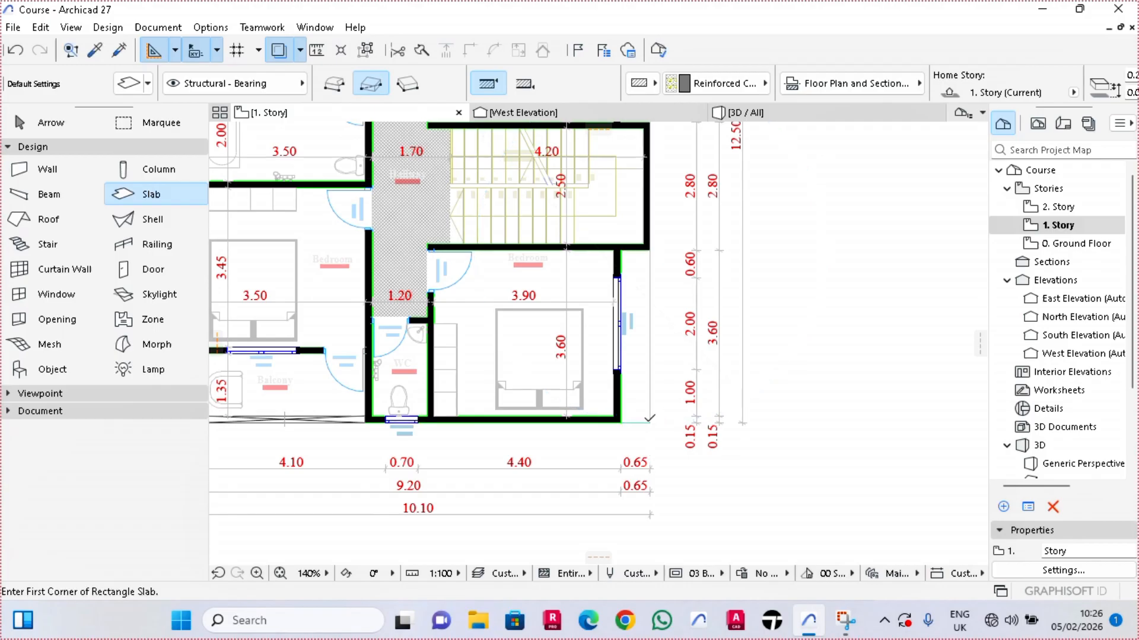
pyautogui.scroll(-2, 664, 436)
pyautogui.press('Escape')
# - Subtract the slab strip outside the 3.90 m wide bedroom's window wall, from the slab corner to the staircase wall
pyautogui.scroll(2, 673, 432)
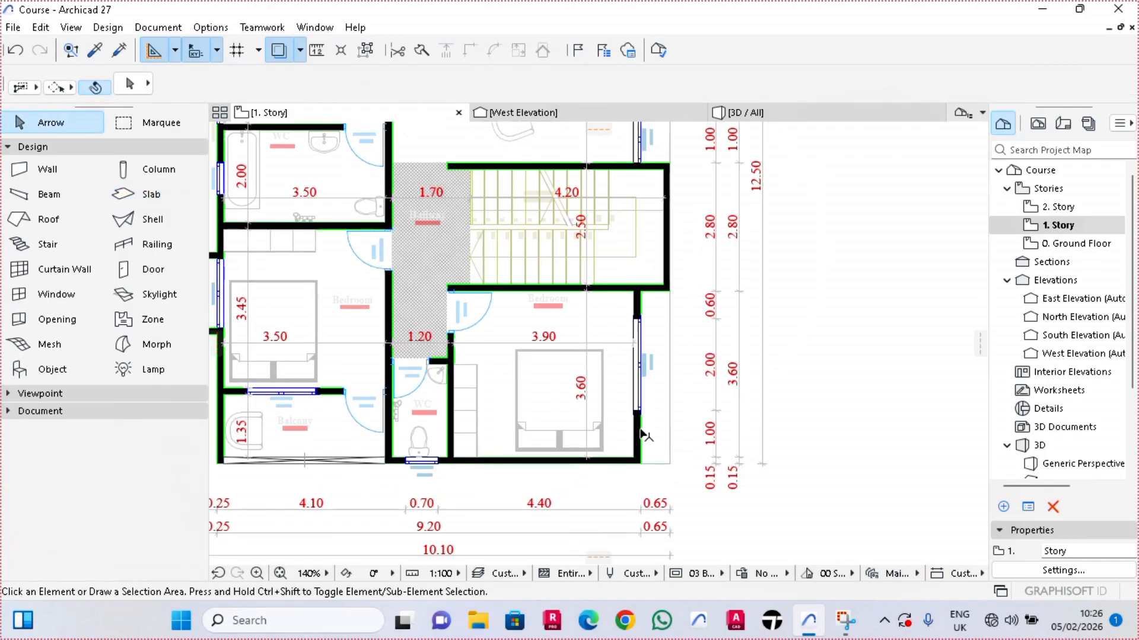
pyautogui.scroll(1, 644, 436)
pyautogui.click(678, 473)
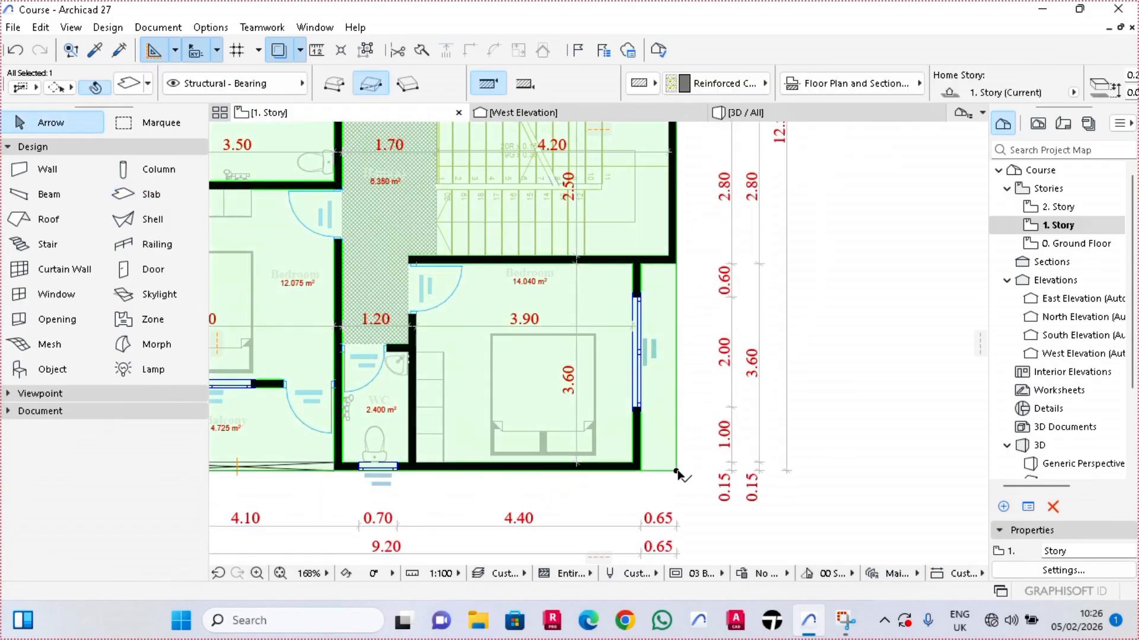
pyautogui.click(677, 472)
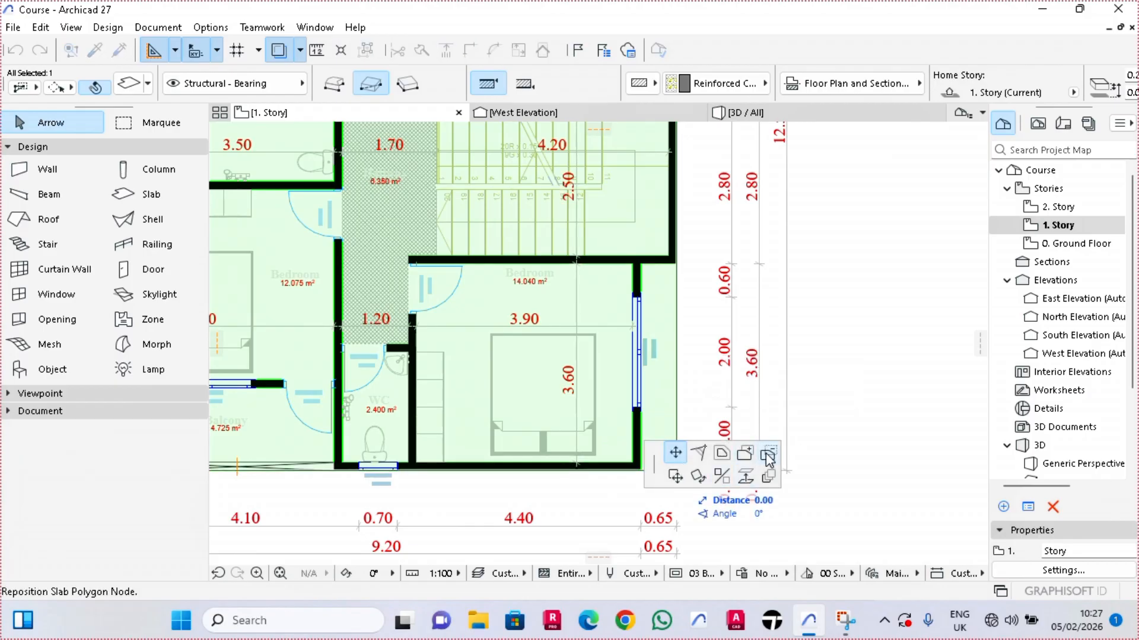
pyautogui.click(768, 455)
pyautogui.scroll(-2, 596, 297)
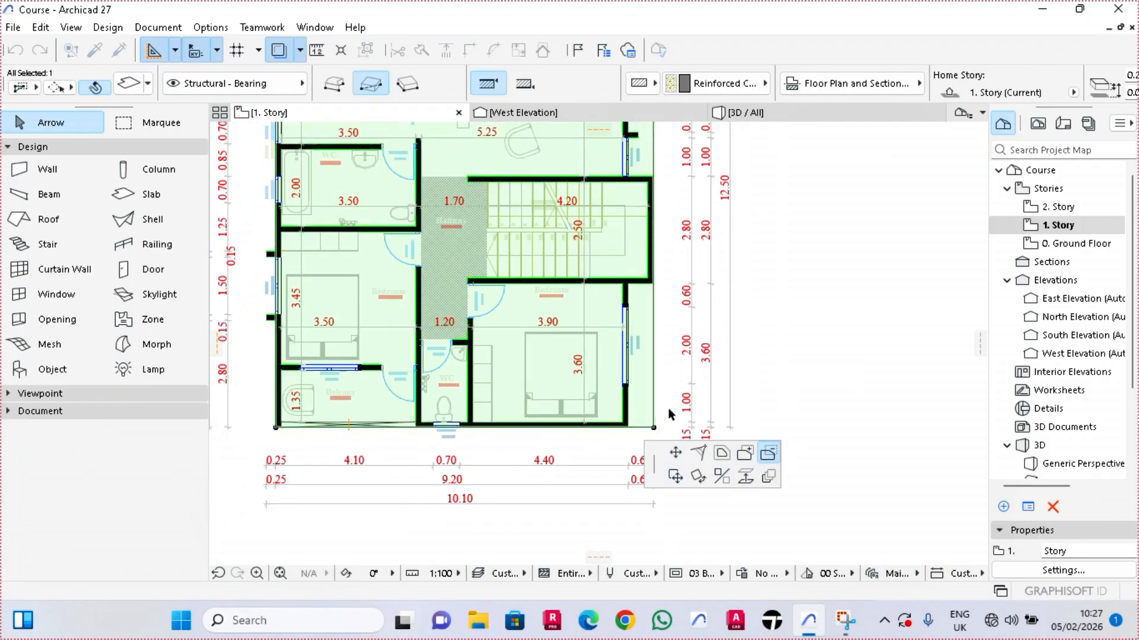
pyautogui.click(654, 428)
pyautogui.scroll(4, 631, 287)
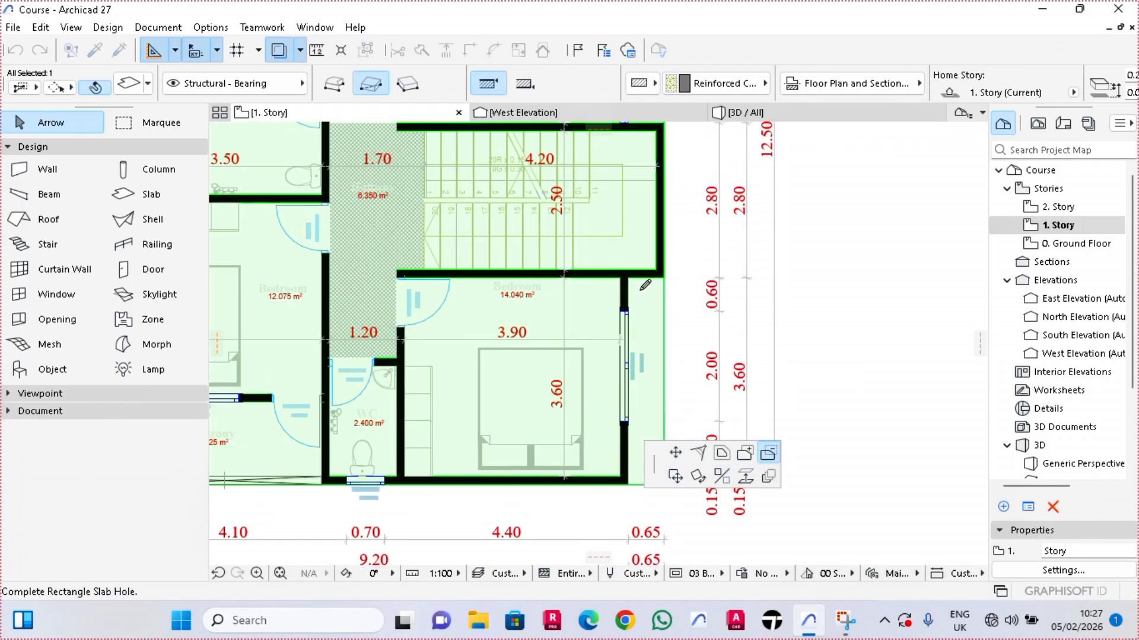
pyautogui.scroll(-5, 625, 259)
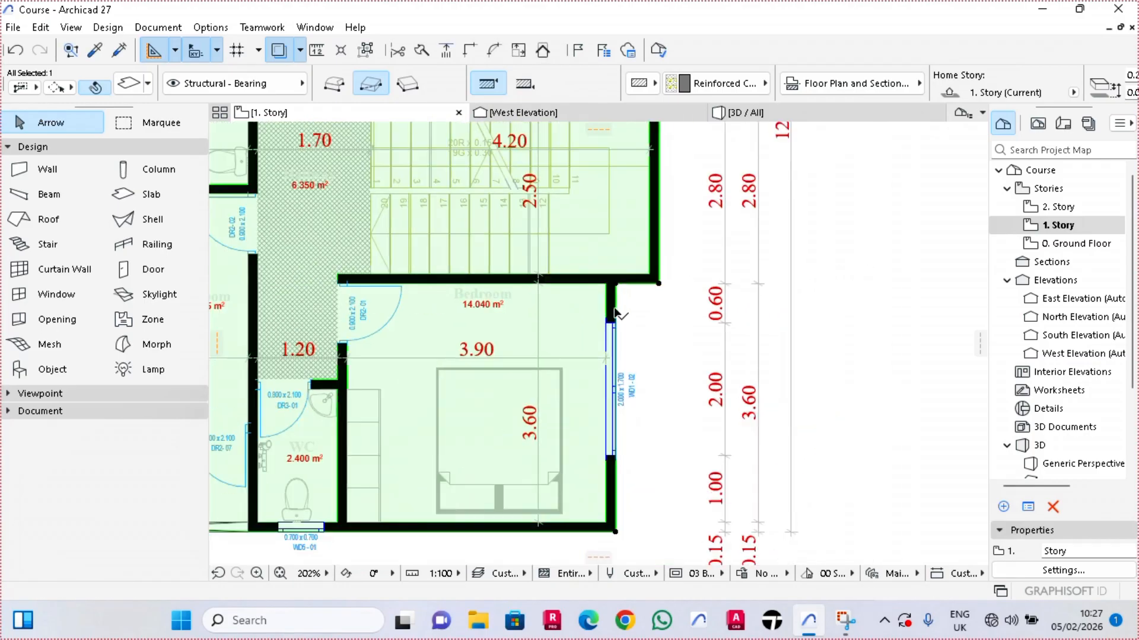
# - Subtract the slab strip outside the Master's Room side wall with window WD3 - 01, ending at the staircase wall
pyautogui.scroll(5, 623, 134)
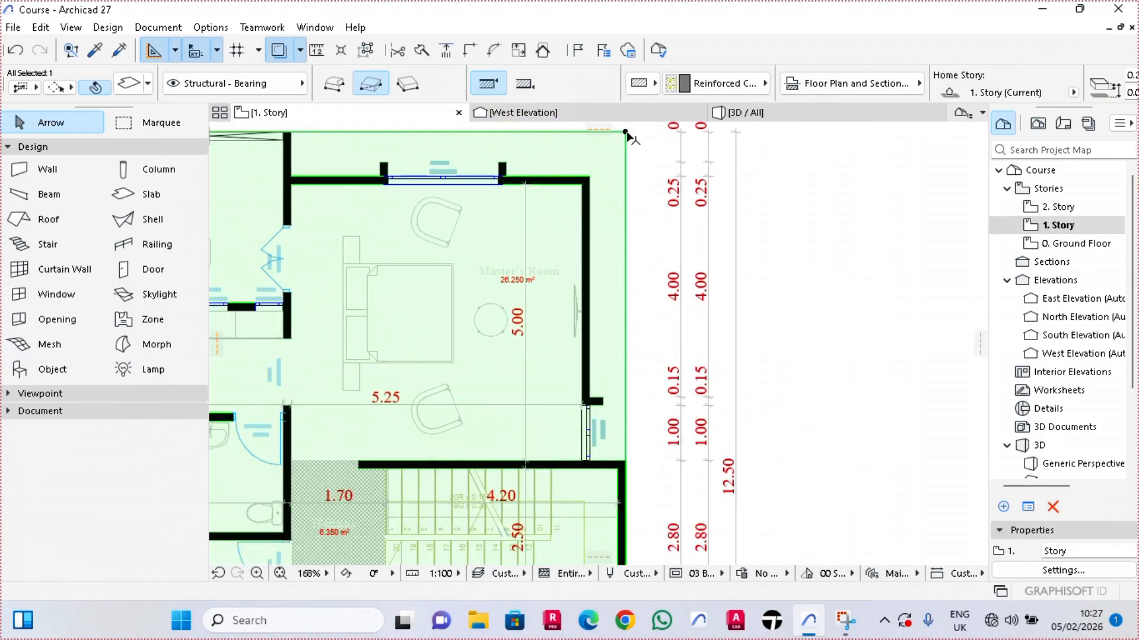
pyautogui.click(625, 149)
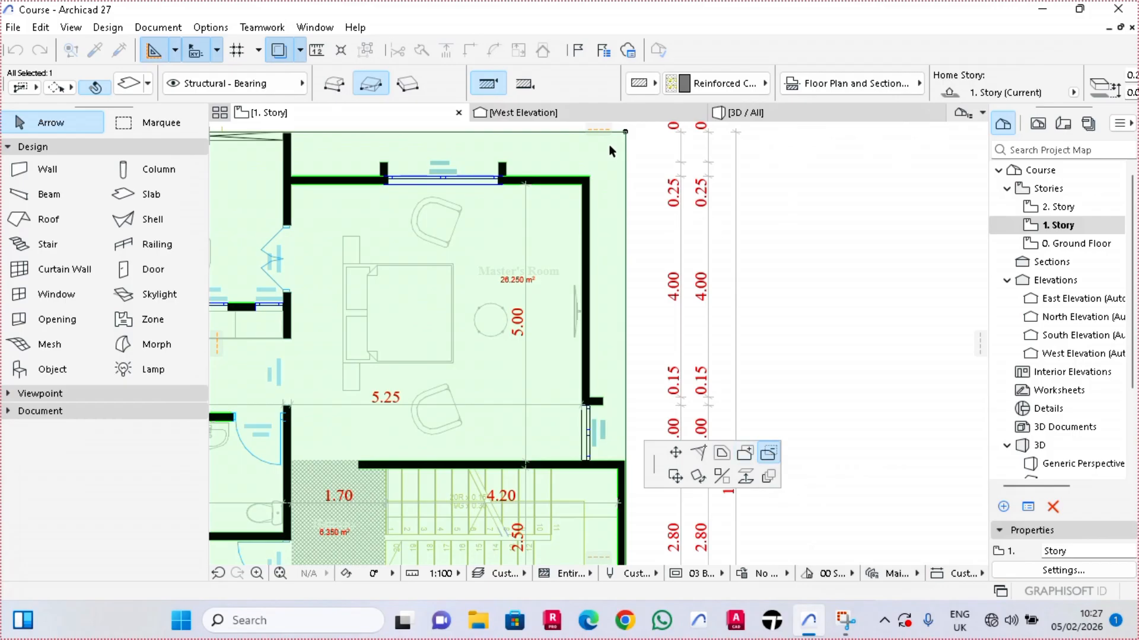
pyautogui.click(627, 131)
pyautogui.scroll(5, 562, 415)
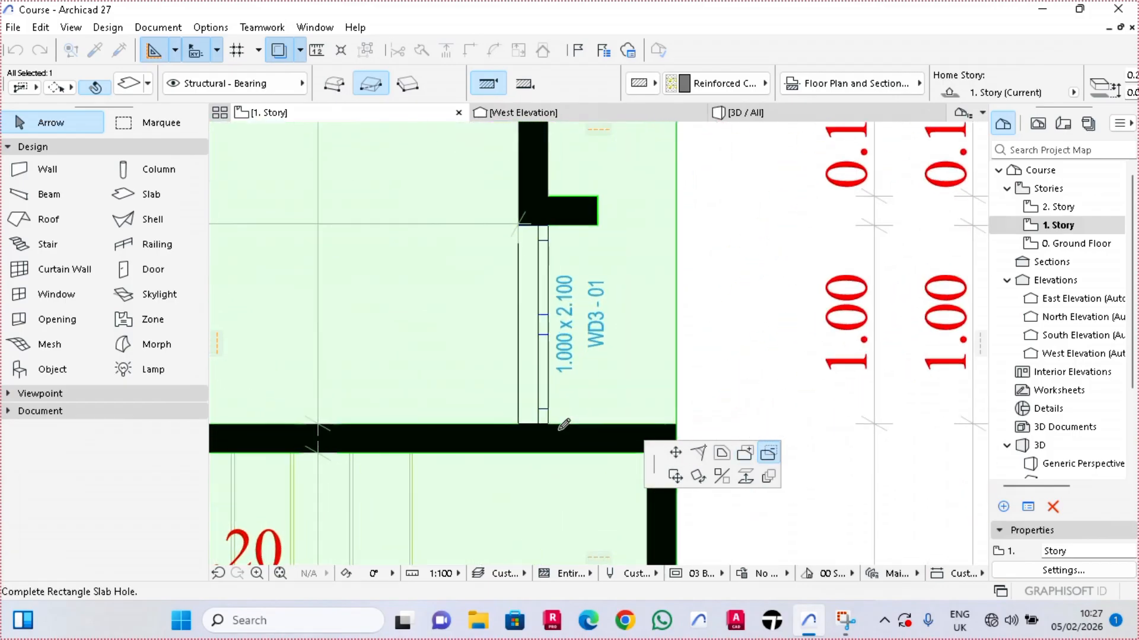
pyautogui.click(557, 422)
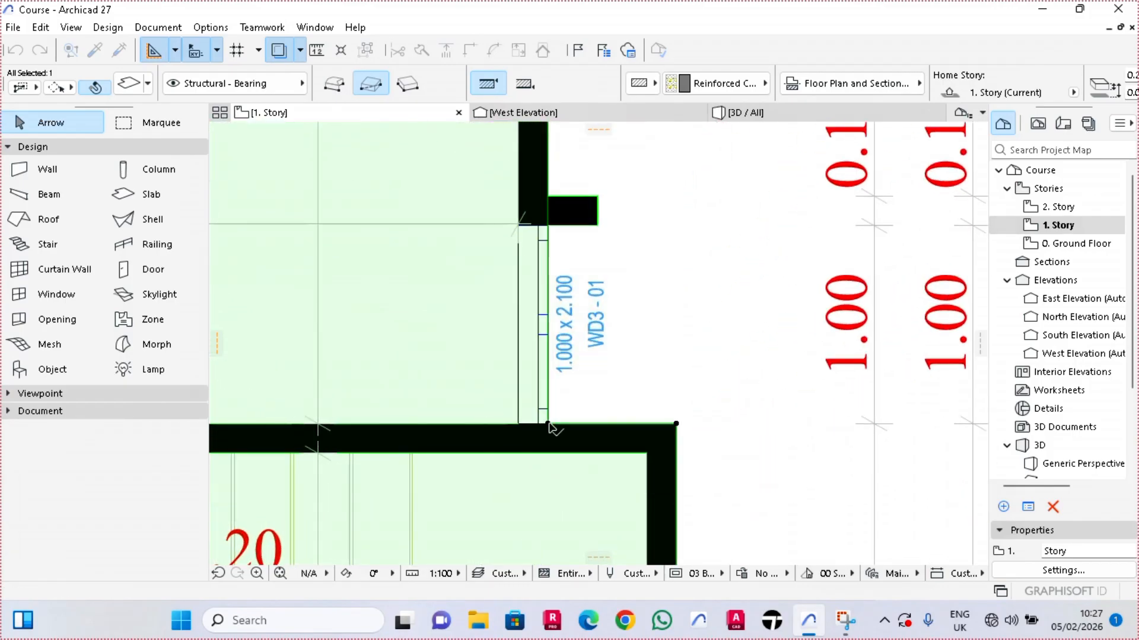
pyautogui.scroll(-3, 569, 425)
pyautogui.scroll(-2, 576, 428)
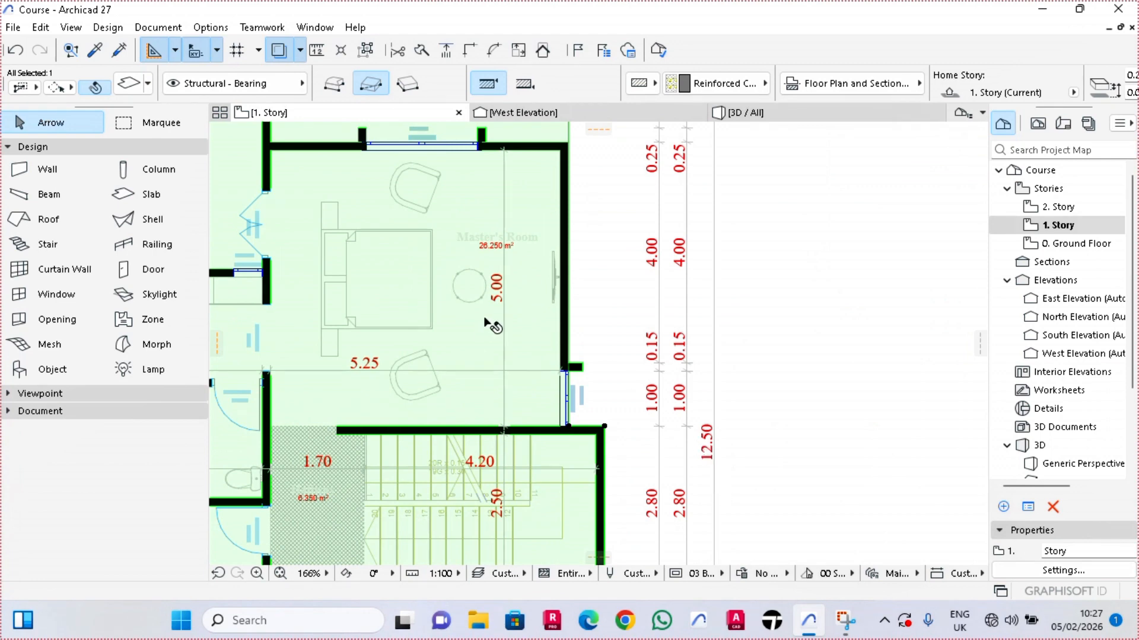
# - Subtract the slab strip outside the Master's Room wall with window WD1 - 01, from the outer corner to the balcony wall
pyautogui.scroll(-2, 488, 324)
pyautogui.click(530, 193)
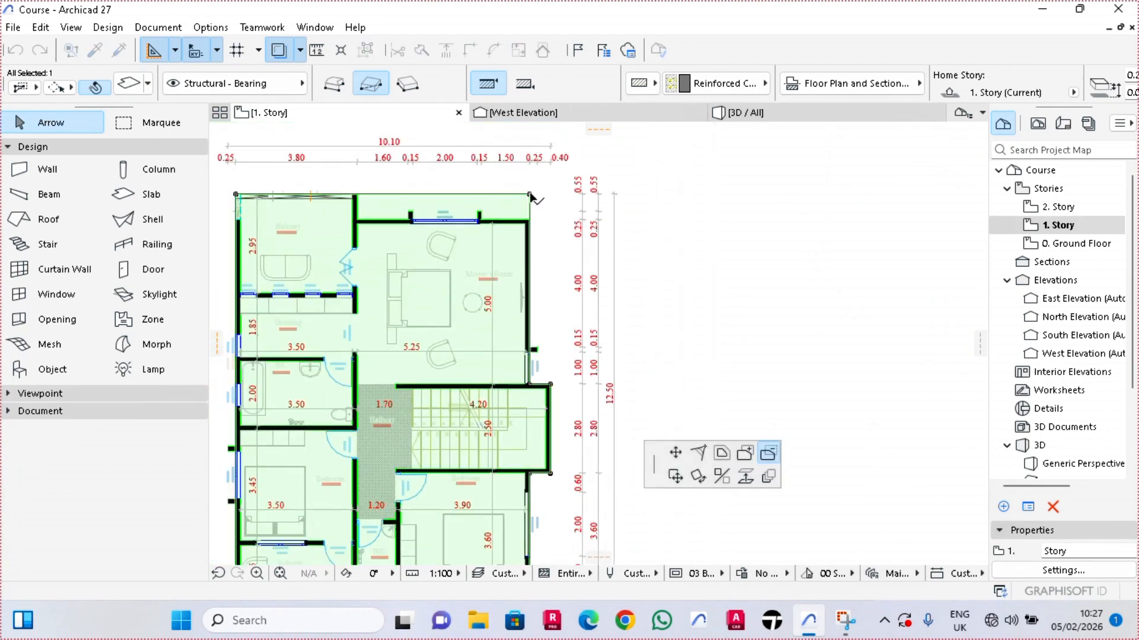
pyautogui.scroll(5, 372, 220)
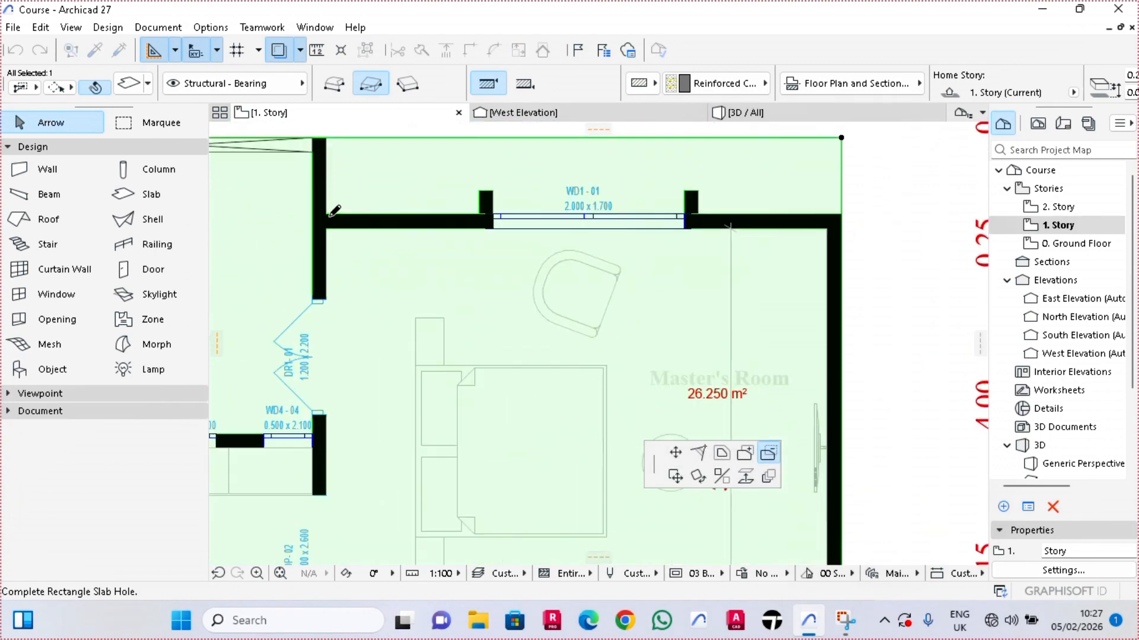
pyautogui.click(334, 206)
pyautogui.scroll(-4, 508, 198)
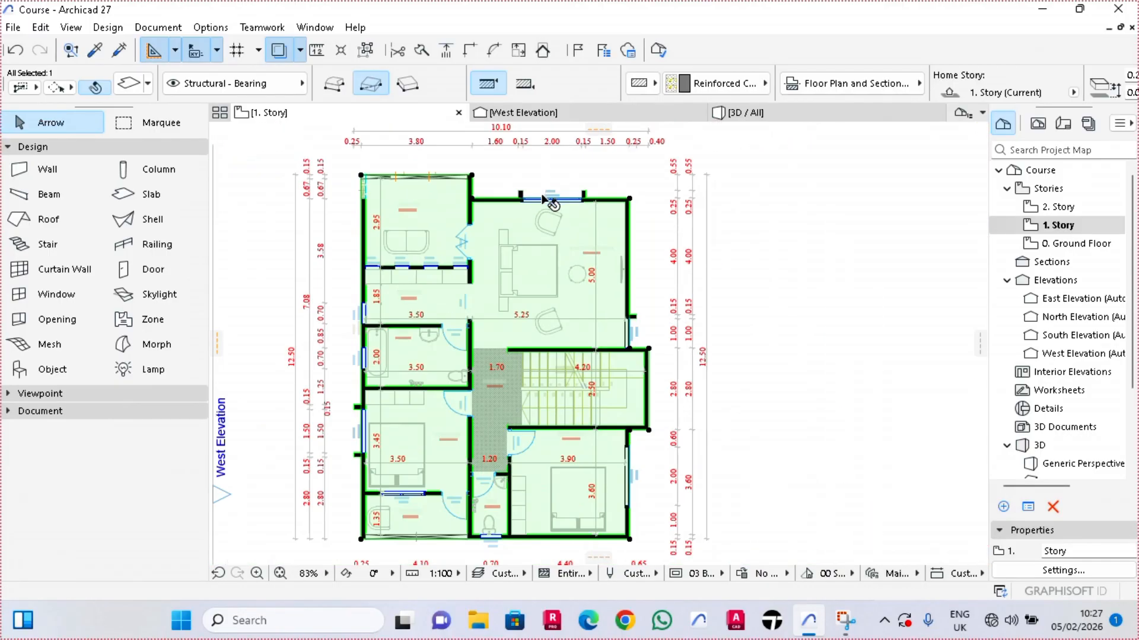
# - Examine the new 1. Story slab in the 3D view, focusing on the balcony floor
pyautogui.click(766, 114)
pyautogui.keyDown('shift'); pyautogui.moveTo(650, 336); pyautogui.dragTo(450, 337, button='middle'); pyautogui.keyUp('shift')
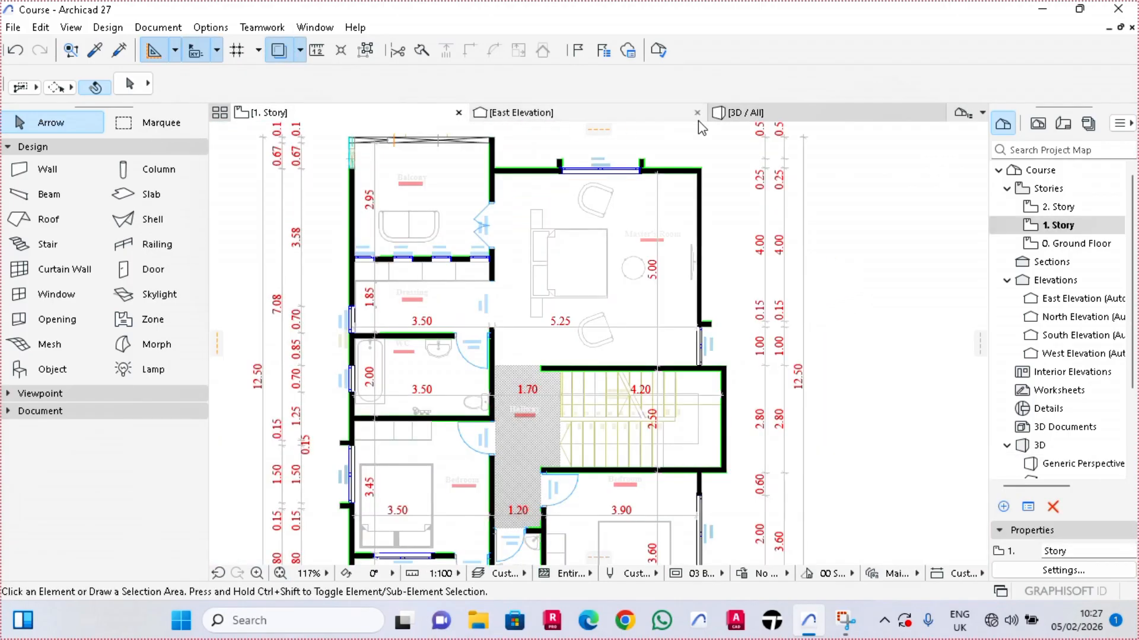
pyautogui.click(778, 115)
pyautogui.keyDown('shift'); pyautogui.moveTo(663, 317); pyautogui.dragTo(668, 406, button='middle'); pyautogui.keyUp('shift')
pyautogui.scroll(5, 723, 299)
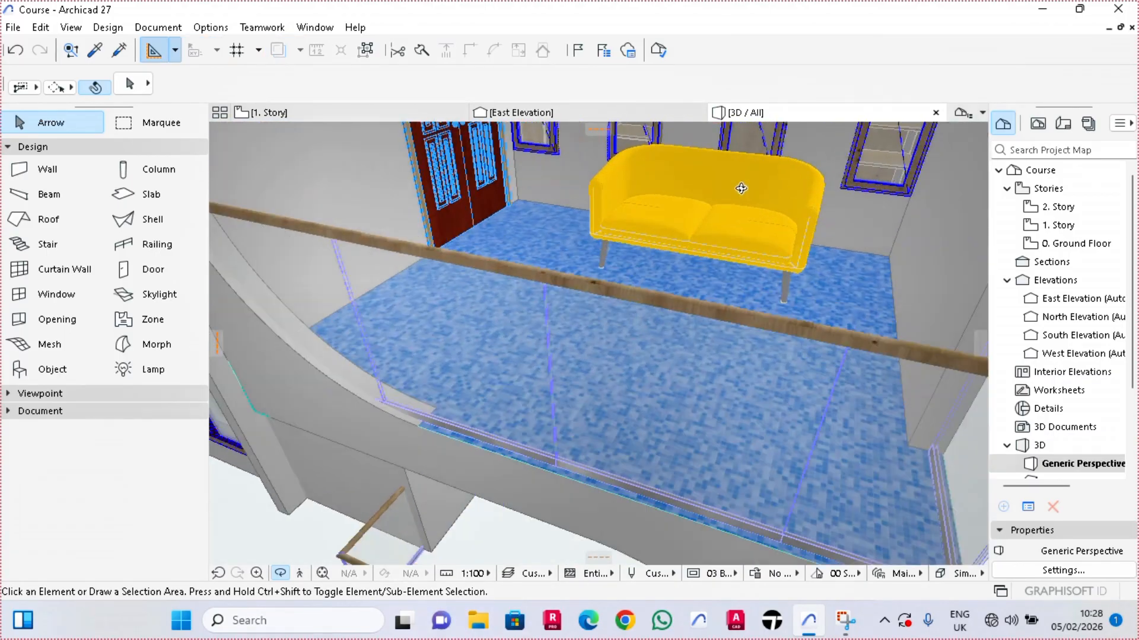
# - Subtract a 4.35 by 2.65 m rectangular stairwell opening from the 1. Story slab, from the outer staircase wall corner to the hallway edge, and check it in 3D
pyautogui.keyDown('shift'); pyautogui.moveTo(722, 300); pyautogui.dragTo(643, 297, button='middle'); pyautogui.keyUp('shift')
pyautogui.scroll(-10, 615, 346)
pyautogui.scroll(10, 684, 335)
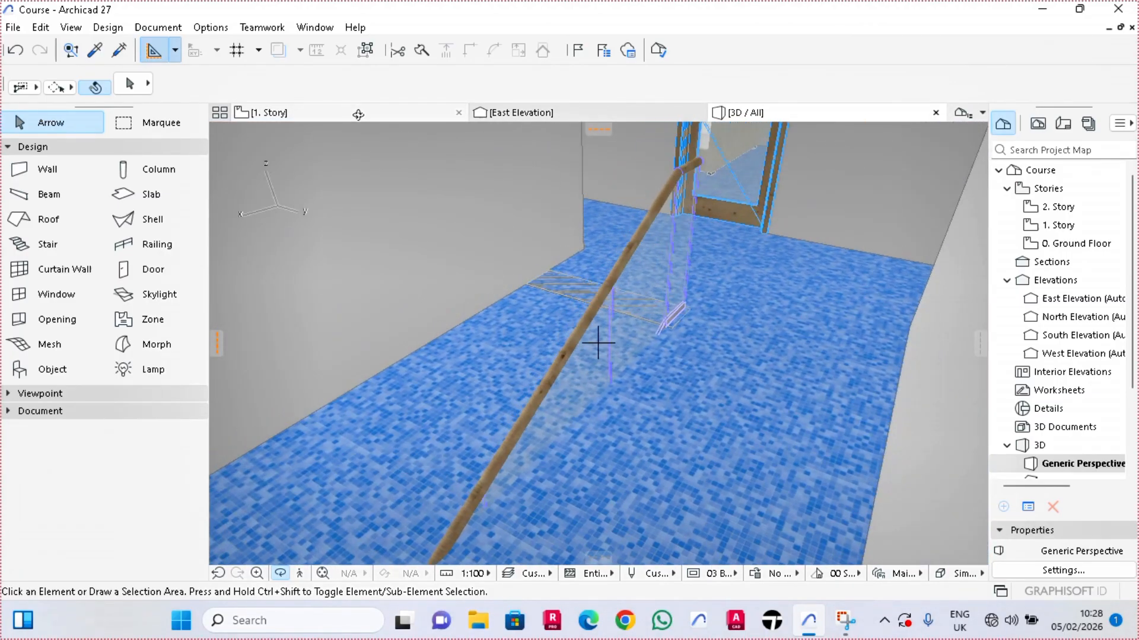
pyautogui.click(346, 113)
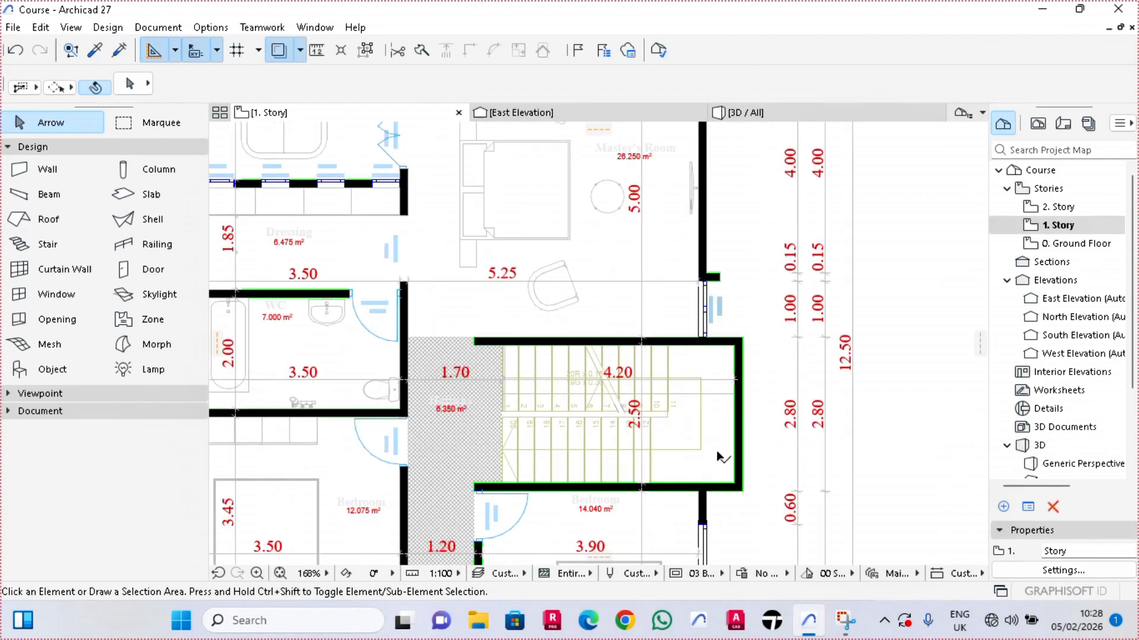
pyautogui.click(724, 459)
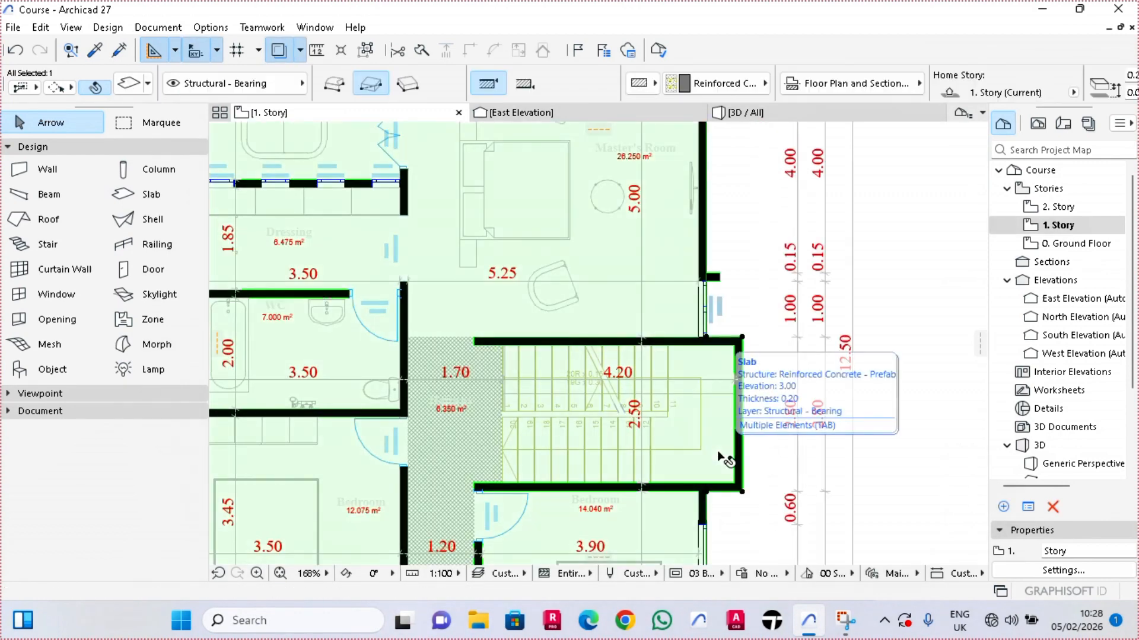
pyautogui.click(743, 341)
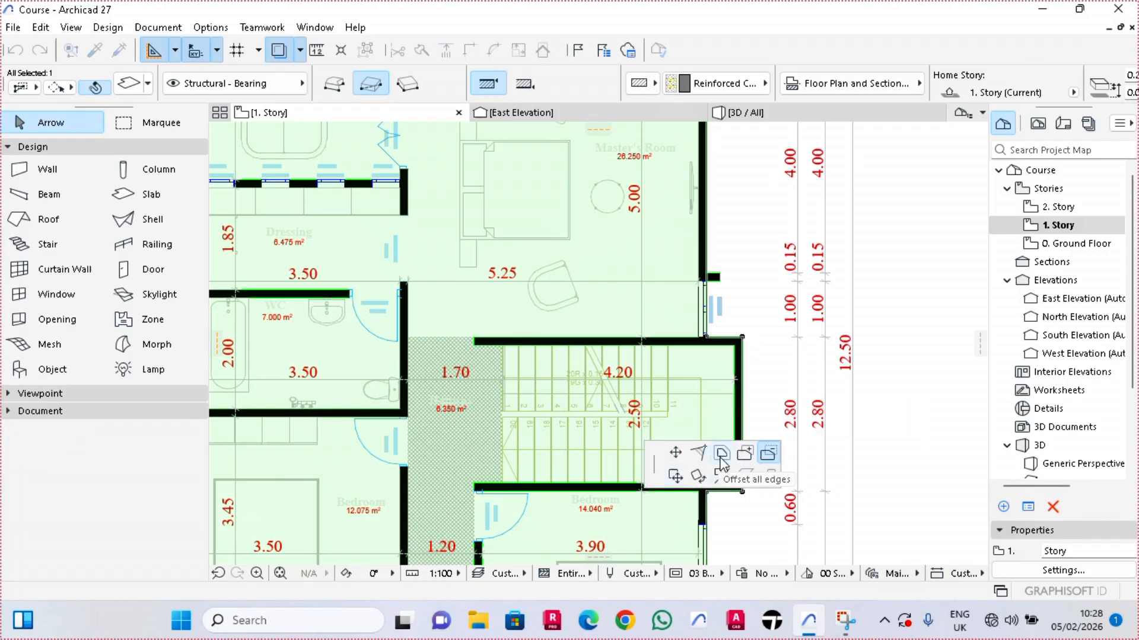
pyautogui.click(743, 341)
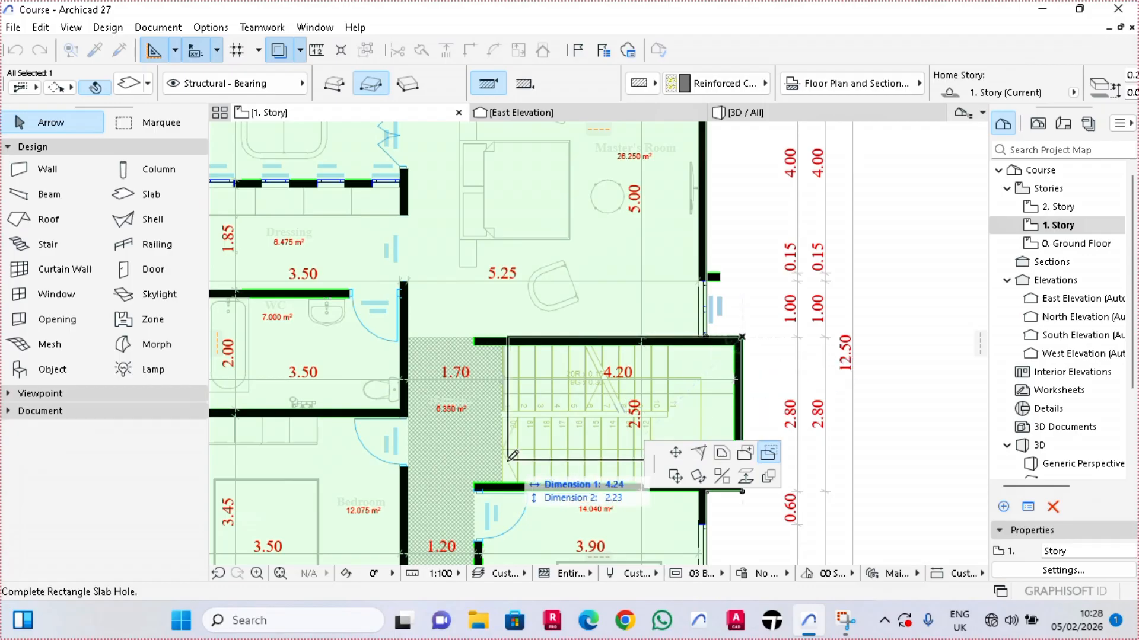
pyautogui.scroll(4, 504, 459)
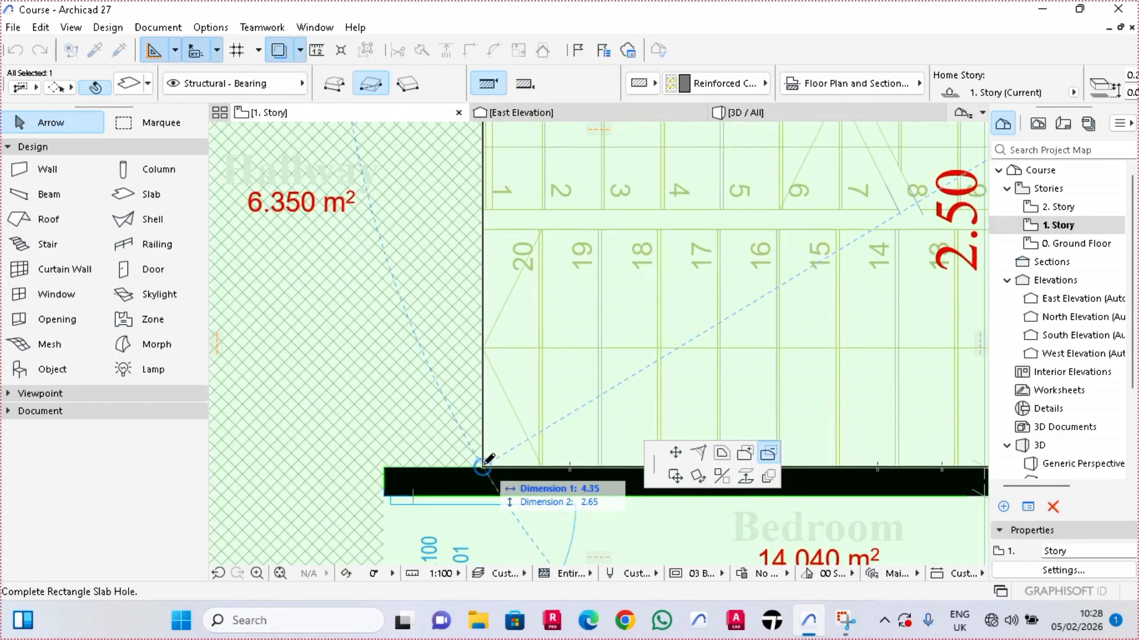
pyautogui.click(483, 466)
pyautogui.scroll(-4, 484, 463)
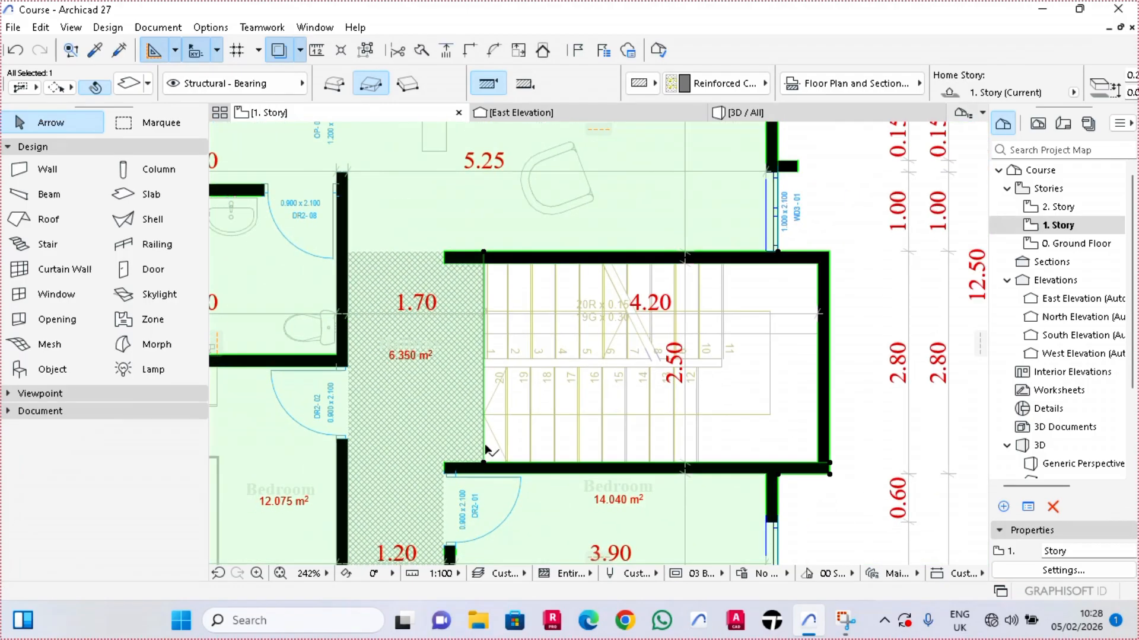
pyautogui.press('Escape')
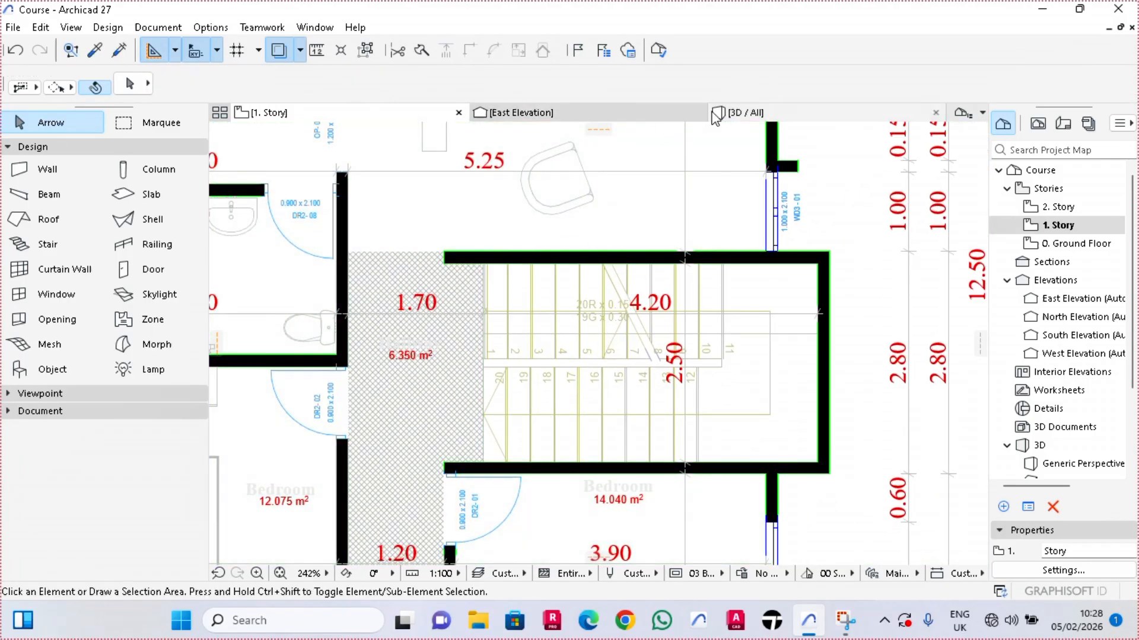
pyautogui.click(745, 113)
pyautogui.keyDown('shift'); pyautogui.moveTo(745, 249); pyautogui.dragTo(749, 361, button='middle'); pyautogui.keyUp('shift')
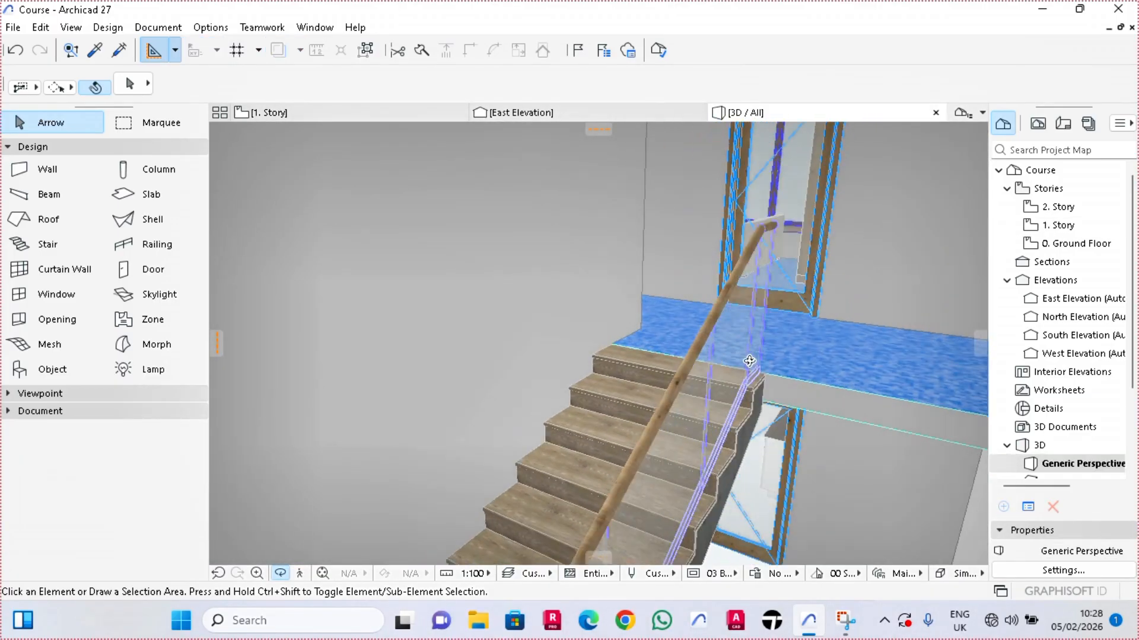
# - Copy the 1. Story slab and paste it at its original location on 0. Ground Floor
pyautogui.click(361, 119)
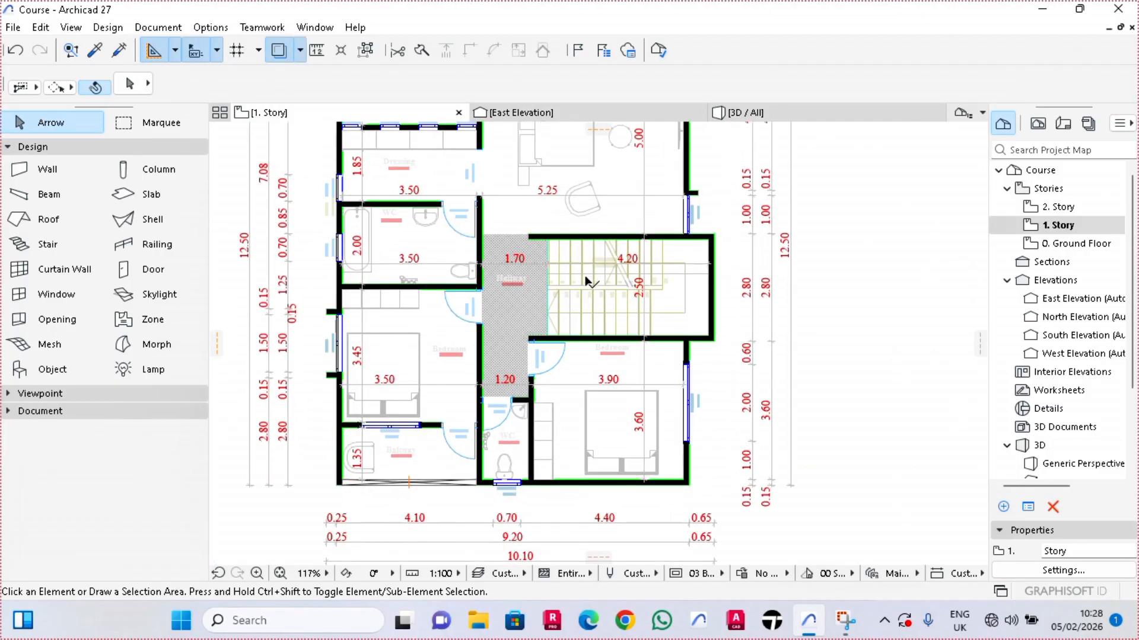
pyautogui.click(624, 228)
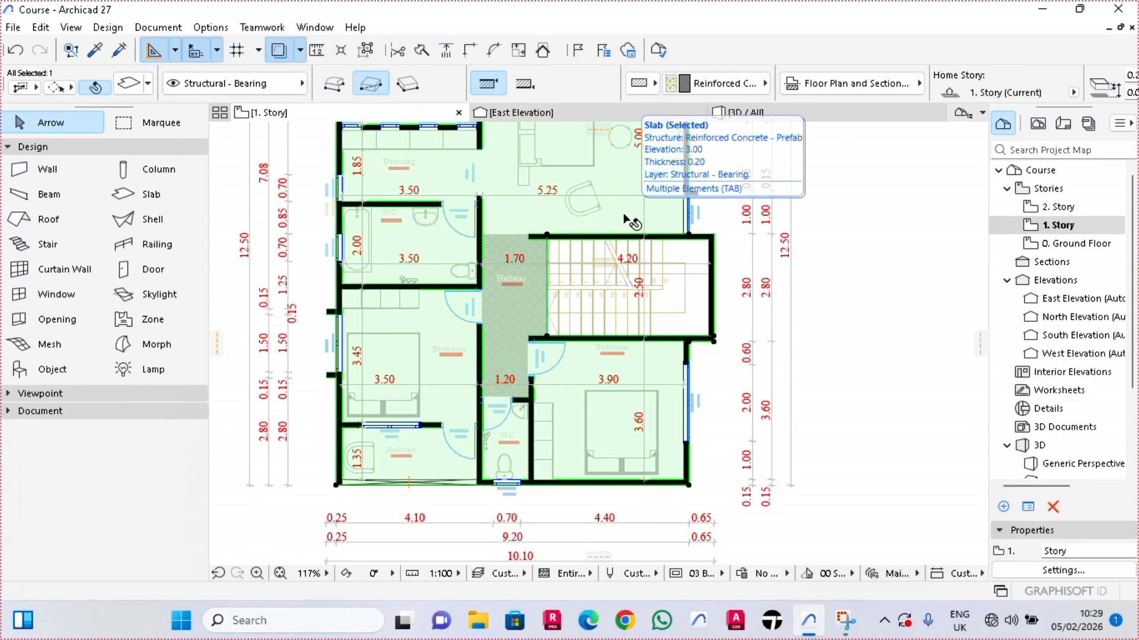
pyautogui.rightClick(329, 112)
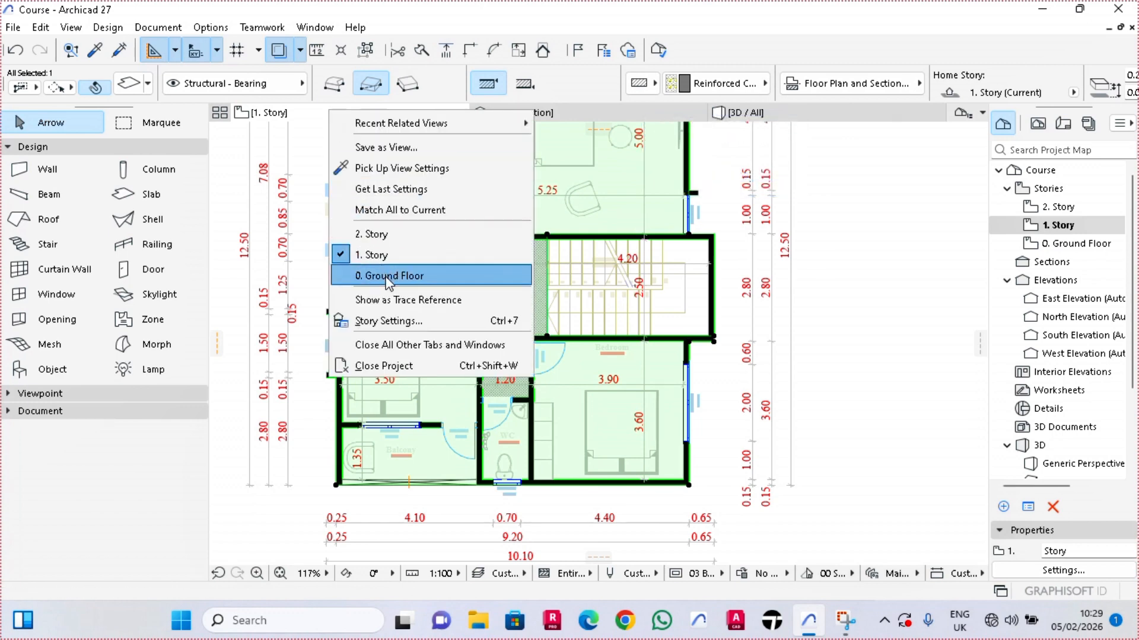
pyautogui.click(380, 240)
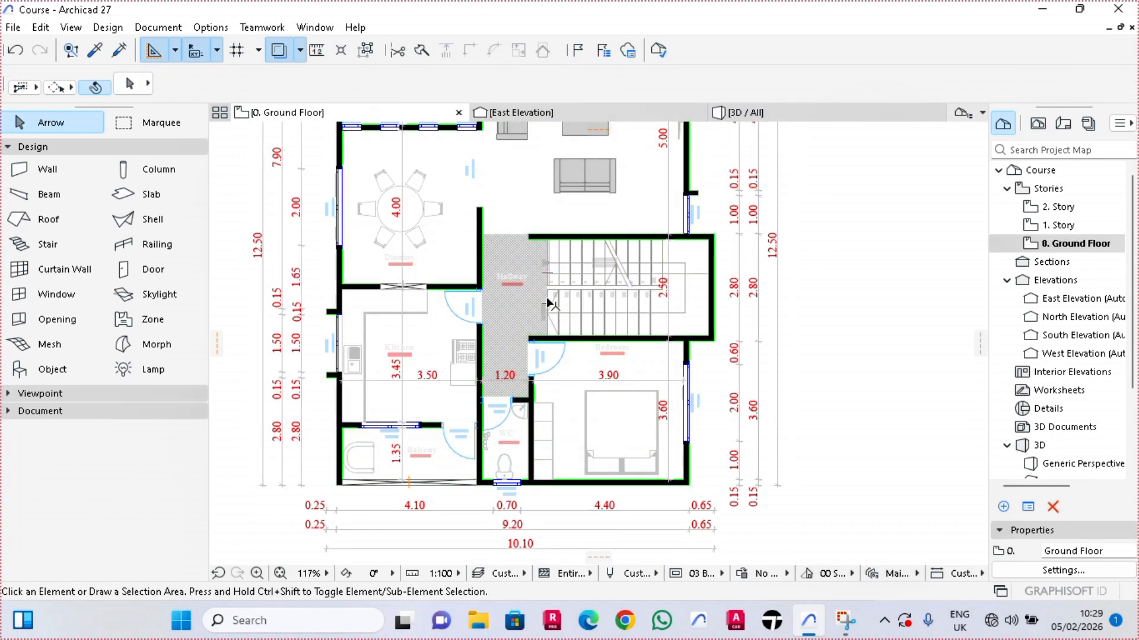
pyautogui.hotkey('ctrl', 'v')
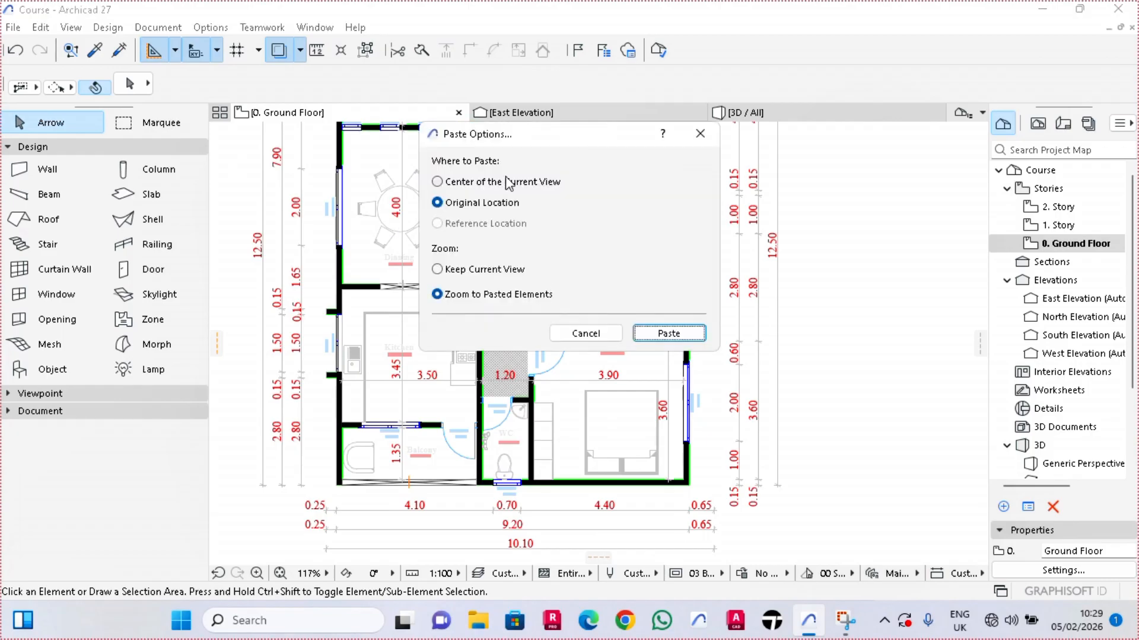
pyautogui.click(667, 334)
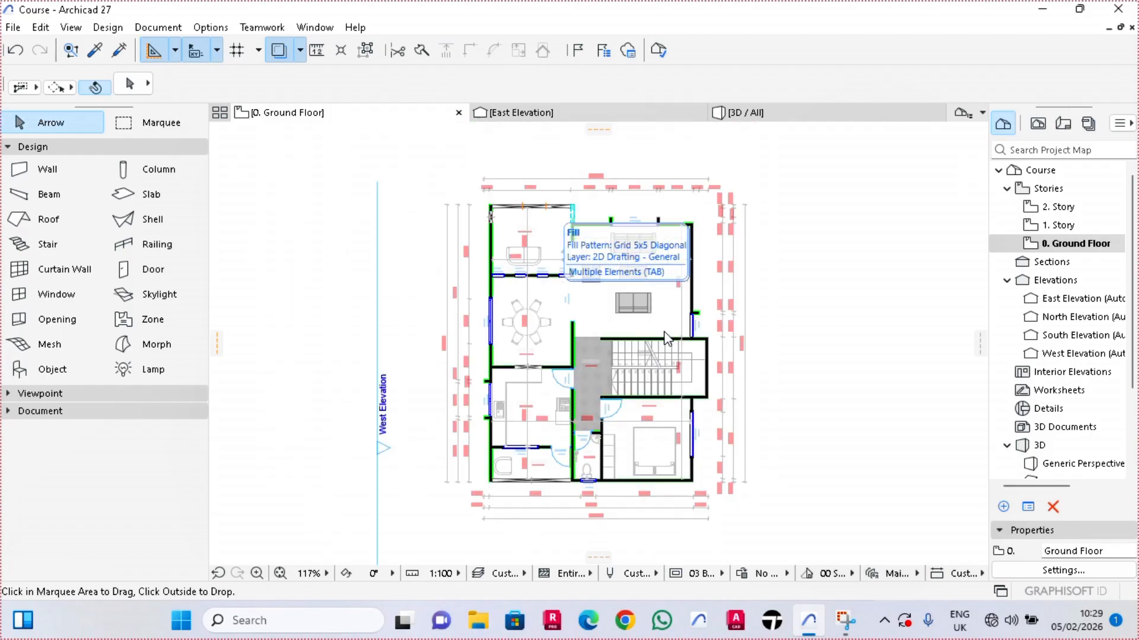
pyautogui.rightClick(783, 240)
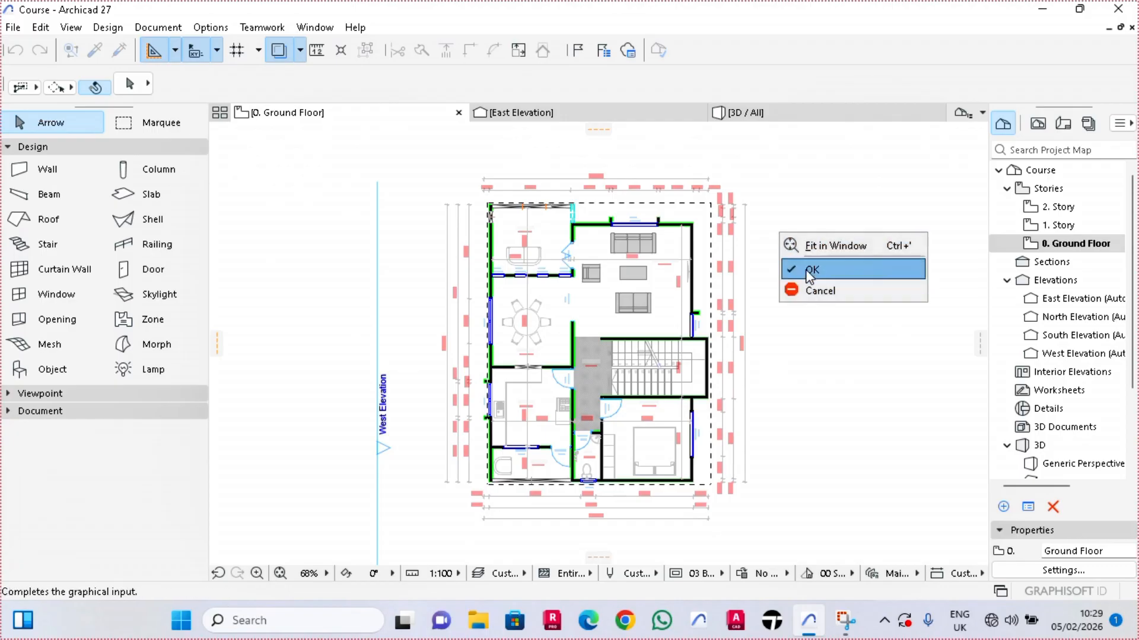
pyautogui.click(798, 264)
pyautogui.scroll(3, 694, 404)
pyautogui.scroll(1, 690, 366)
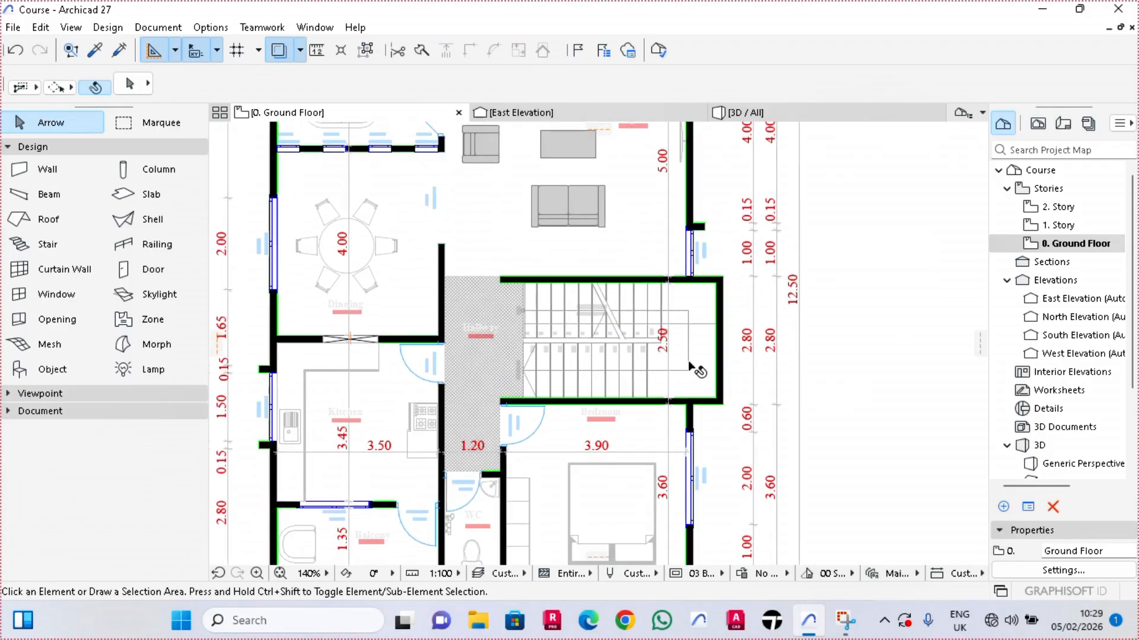
# - Fill the stairwell opening in the ground floor slab by adding a rectangle from the hallway edge to the outer staircase wall corner
pyautogui.click(651, 249)
pyautogui.scroll(2, 531, 283)
pyautogui.click(519, 272)
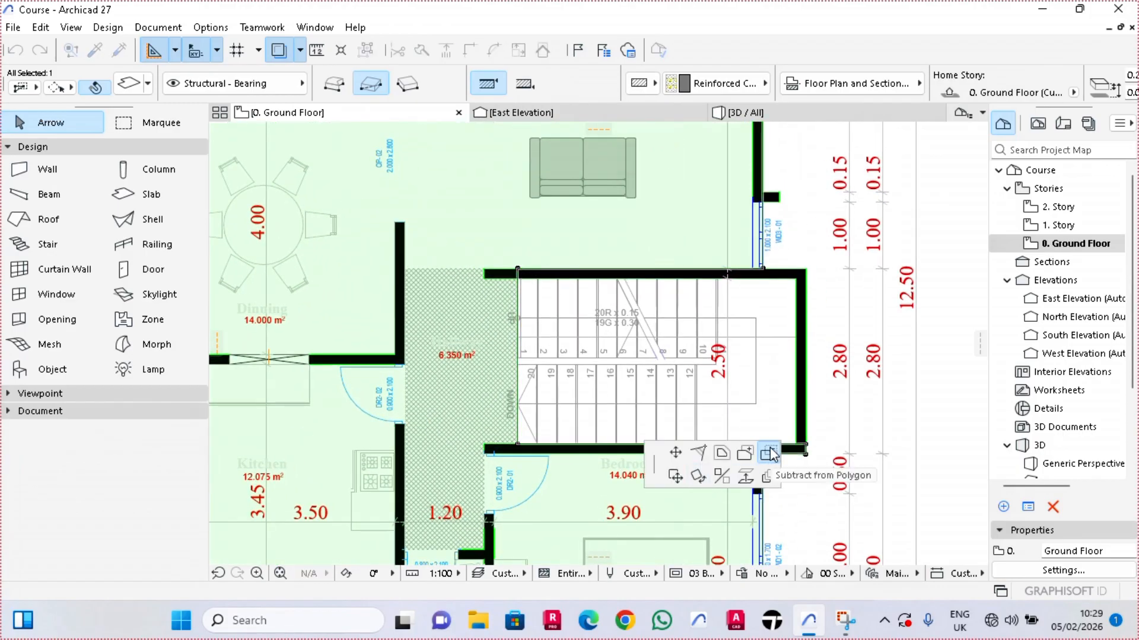
pyautogui.click(744, 453)
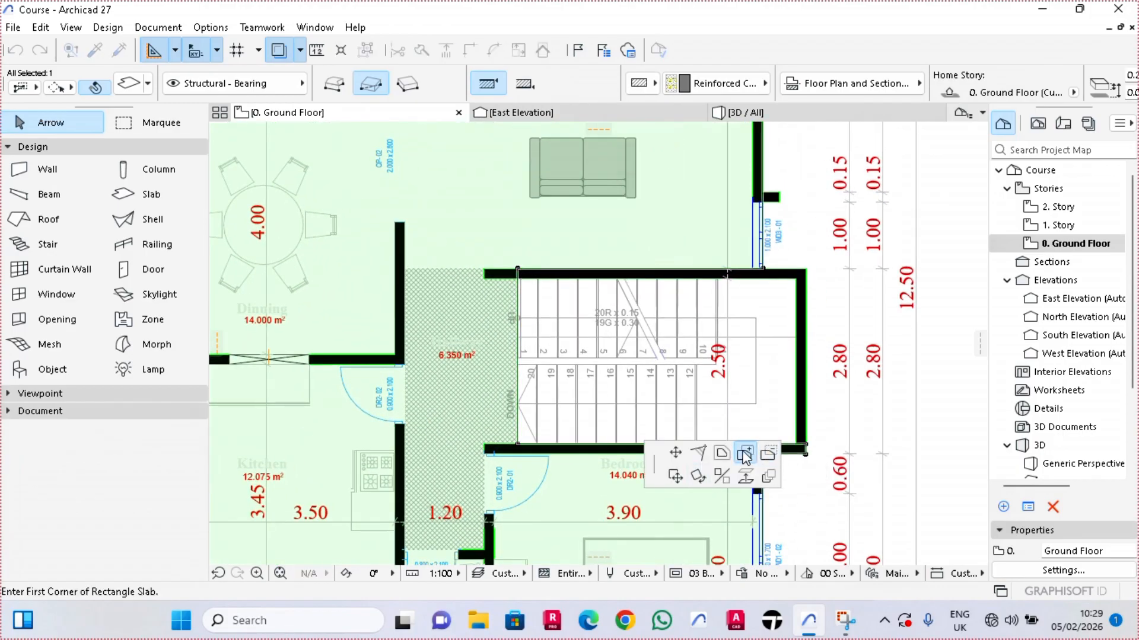
pyautogui.click(518, 271)
pyautogui.moveTo(635, 311); pyautogui.dragTo(534, 191, button='middle')
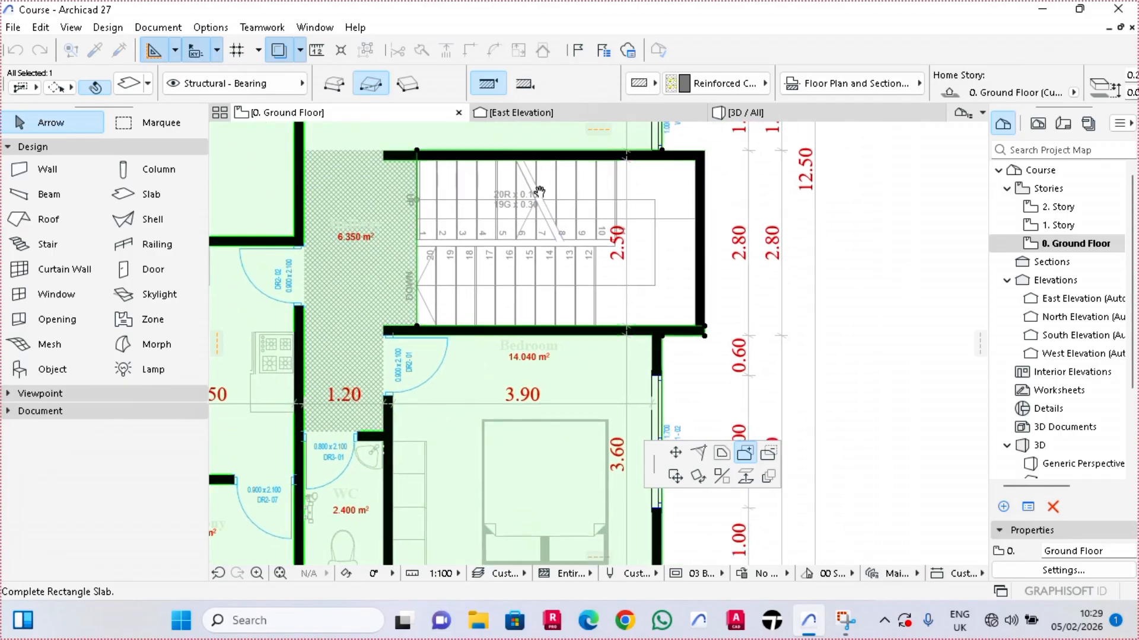
pyautogui.click(705, 332)
pyautogui.scroll(-4, 706, 332)
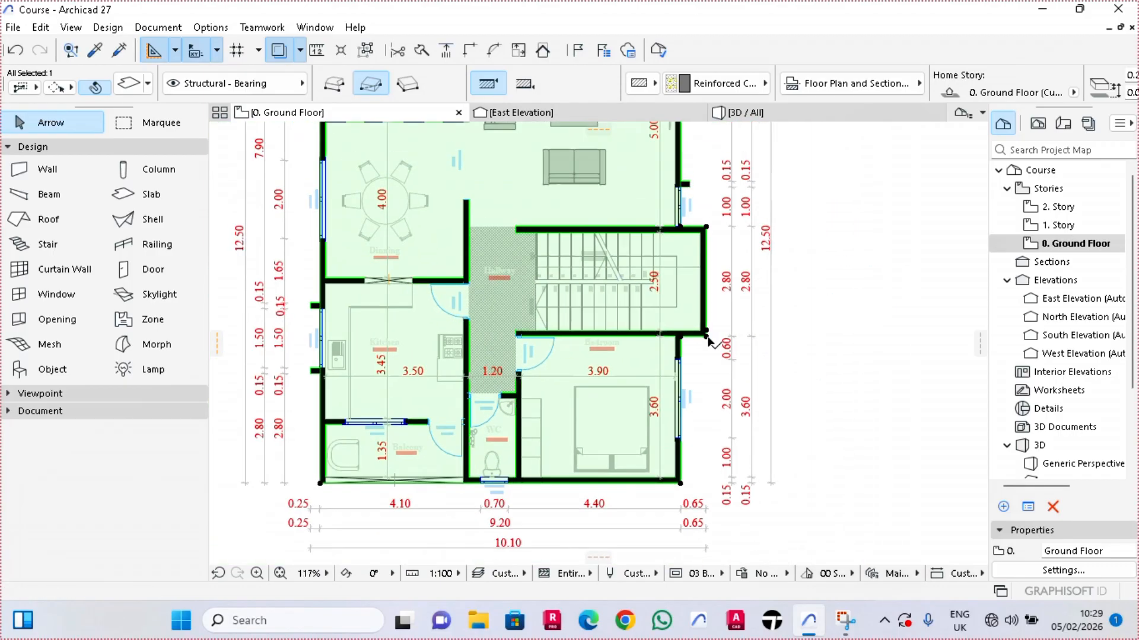
# - Examine the ground floor slab in the 3D view from outside, around the balcony with the sofa
pyautogui.click(764, 115)
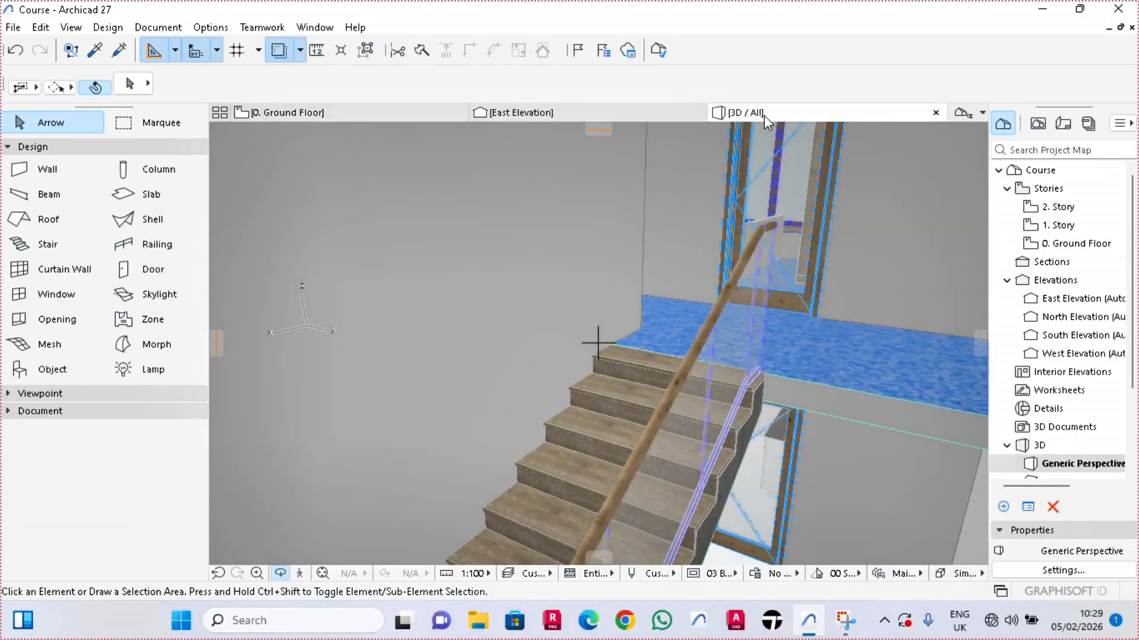
pyautogui.keyDown('shift'); pyautogui.moveTo(594, 338); pyautogui.dragTo(498, 427, button='middle'); pyautogui.keyUp('shift')
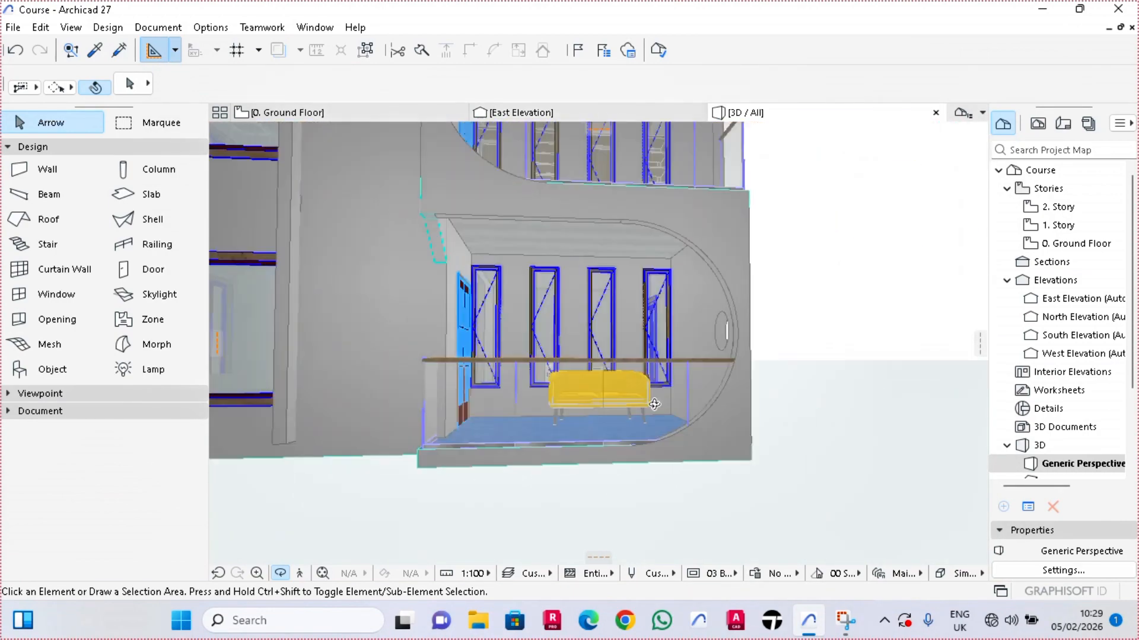